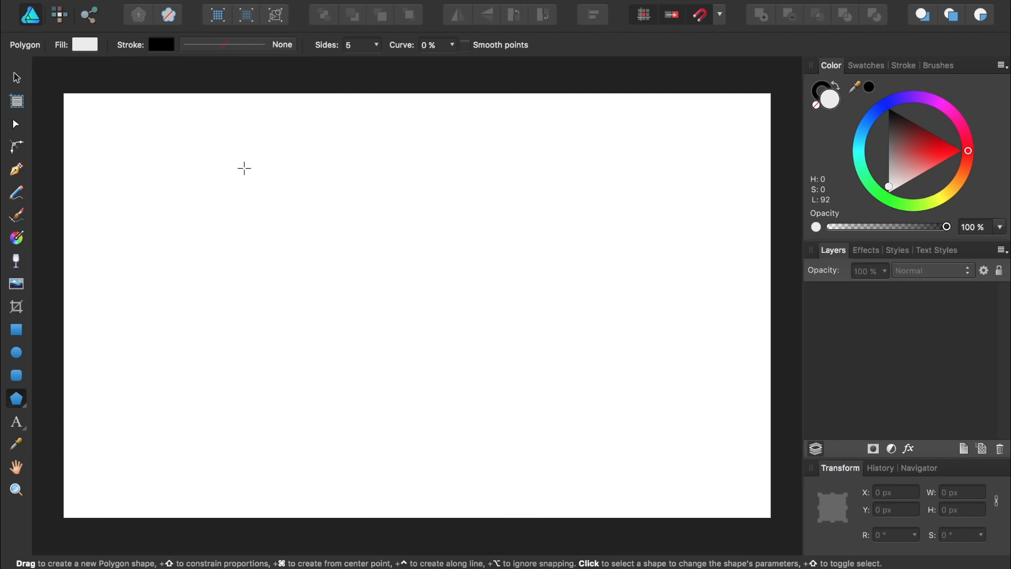
# Draw a regular five-sided polygon about 1147 px wide, rotated 180° so it points down, and centre it on the page
pyautogui.moveTo(244, 168); pyautogui.dragTo(655, 493)
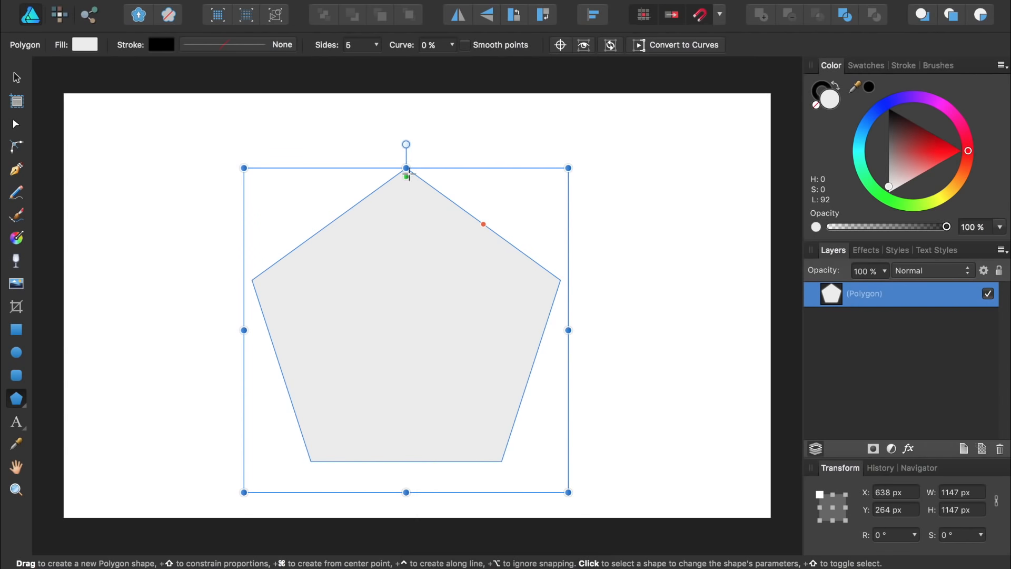
pyautogui.moveTo(406, 145); pyautogui.dragTo(557, 248)
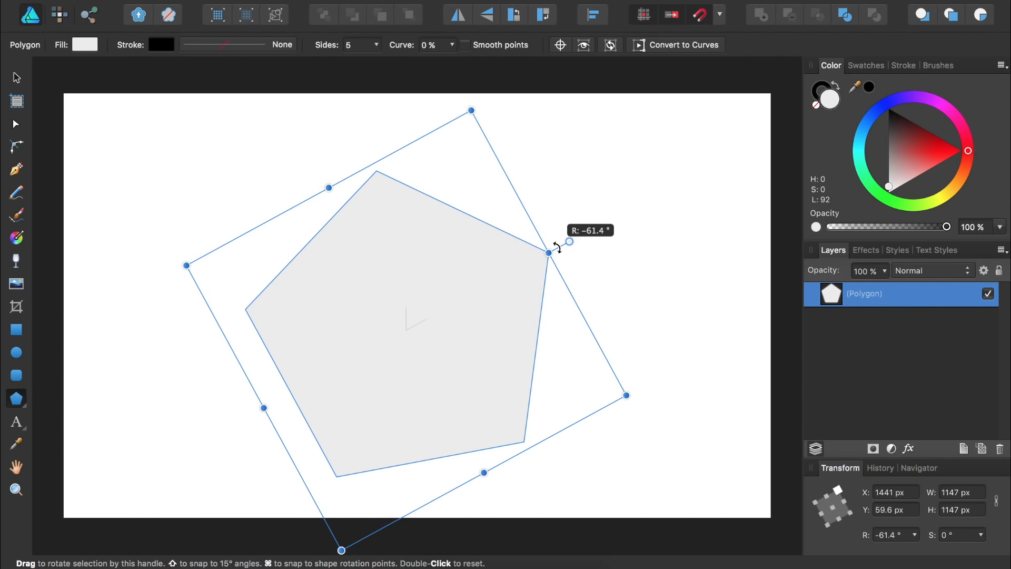
pyautogui.moveTo(557, 248); pyautogui.dragTo(556, 247)
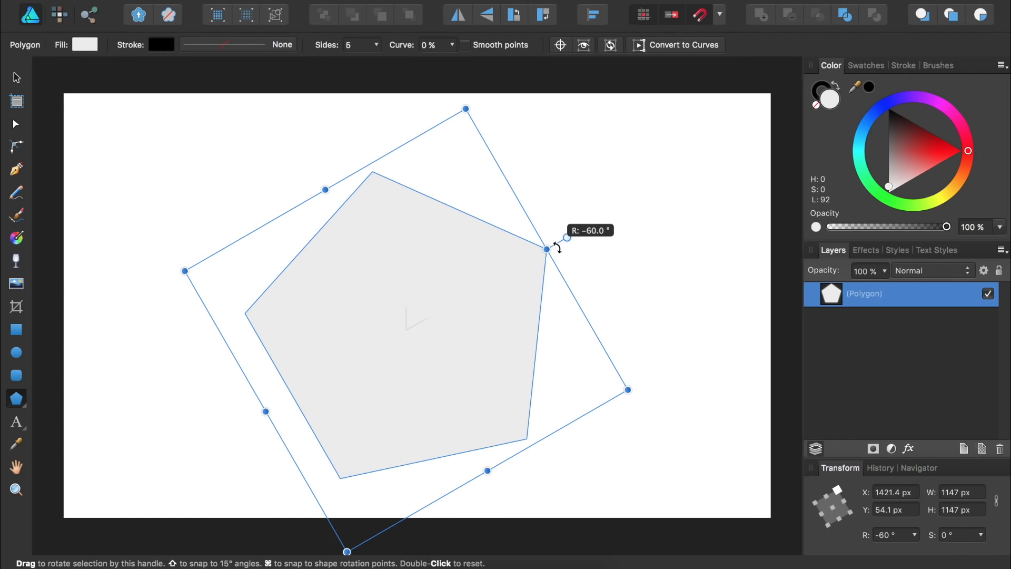
pyautogui.moveTo(557, 248); pyautogui.dragTo(393, 474)
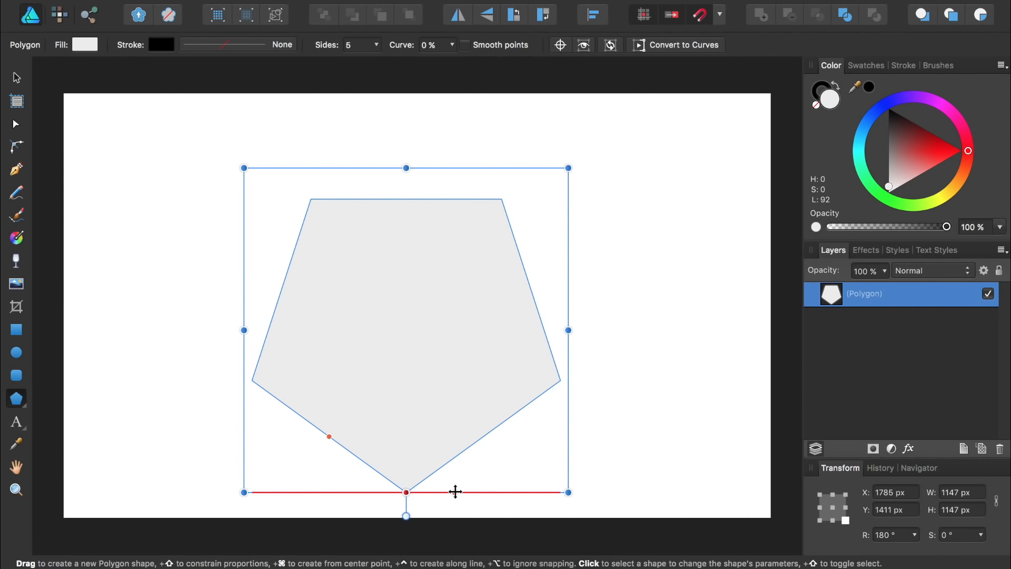
pyautogui.moveTo(456, 491); pyautogui.dragTo(465, 453)
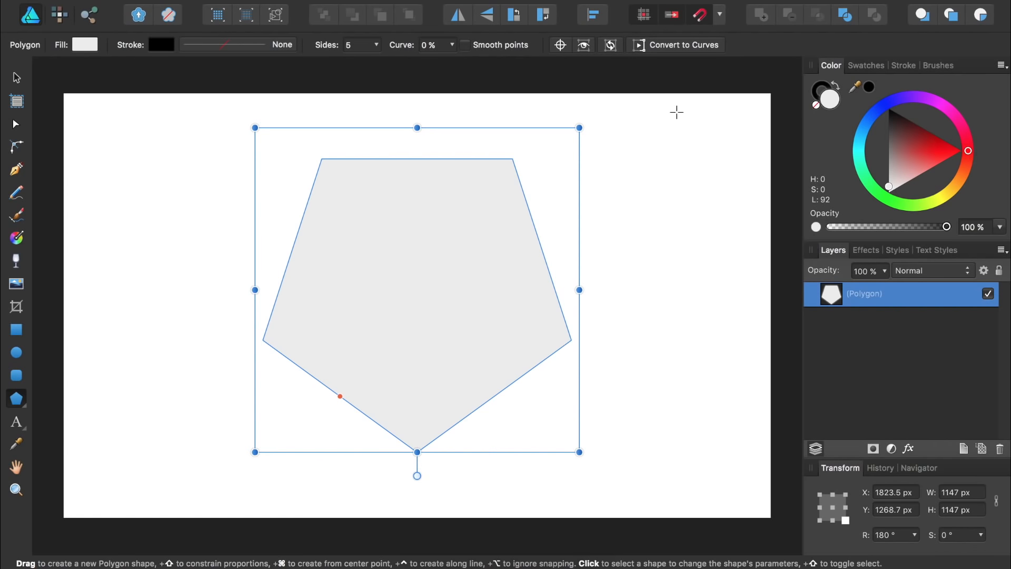
# Convert the pentagon to curves and raise its two side nodes straight up to about Y 526.5 px
pyautogui.click(677, 49)
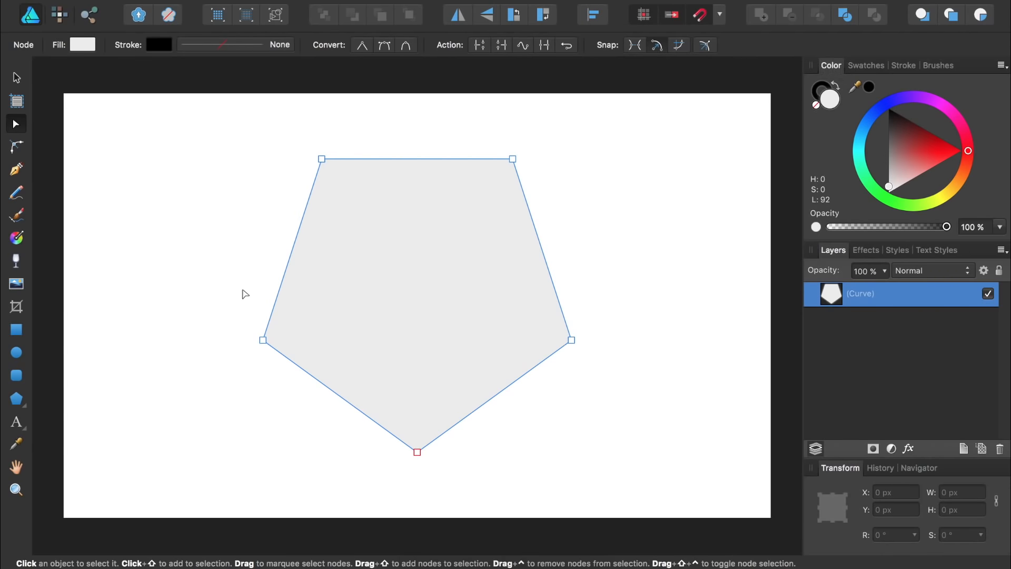
pyautogui.moveTo(230, 286); pyautogui.dragTo(617, 379)
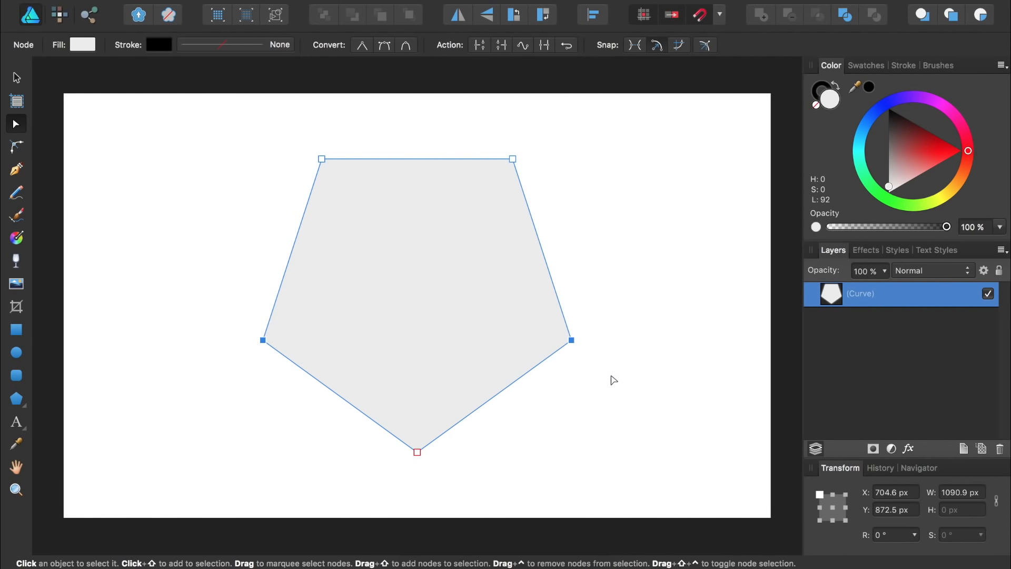
pyautogui.moveTo(575, 344); pyautogui.dragTo(571, 275)
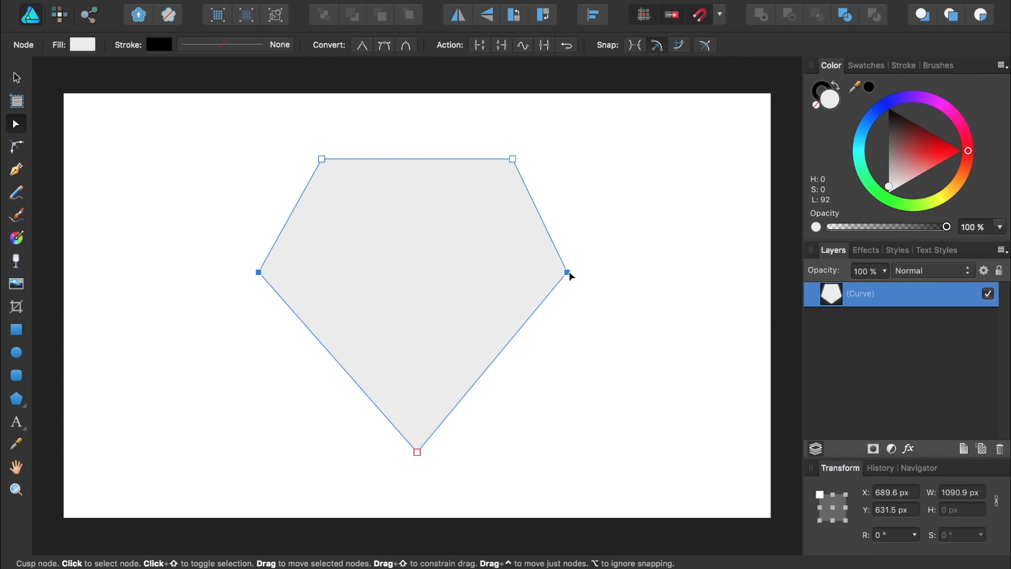
pyautogui.moveTo(572, 276); pyautogui.dragTo(570, 246)
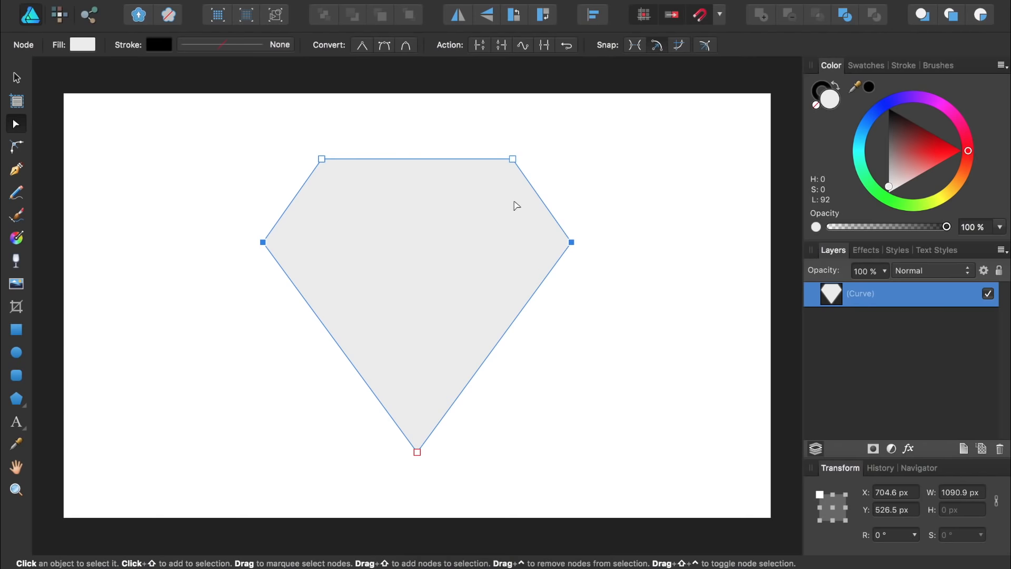
# Shift the upper-right and right-side nodes of the shape 50 px to the right
pyautogui.moveTo(487, 132); pyautogui.dragTo(599, 260)
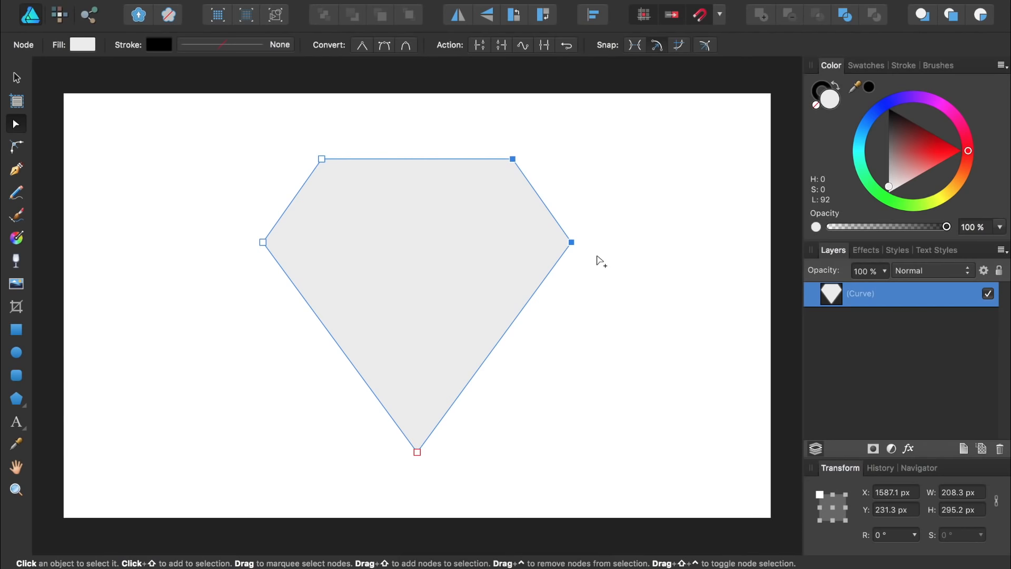
pyautogui.hotkey('shift', 'Right')
pyautogui.hotkey('shift', 'Right')
pyautogui.hotkey('shift', 'Right')
pyautogui.hotkey('shift', 'Right')
pyautogui.hotkey('shift', 'Right')
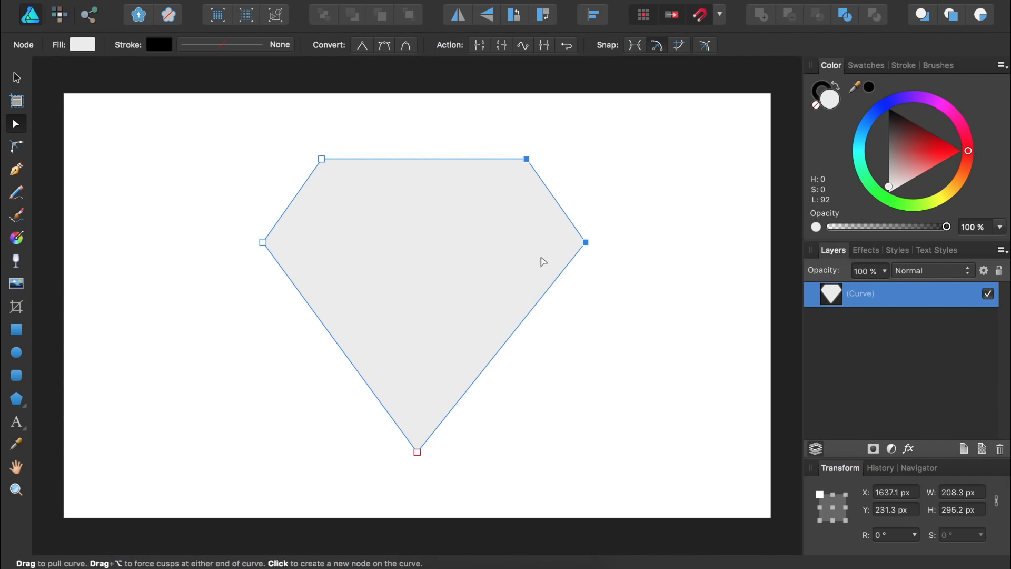
# Shift the upper-left and left-side nodes of the shape 50 px to the left
pyautogui.click(200, 134)
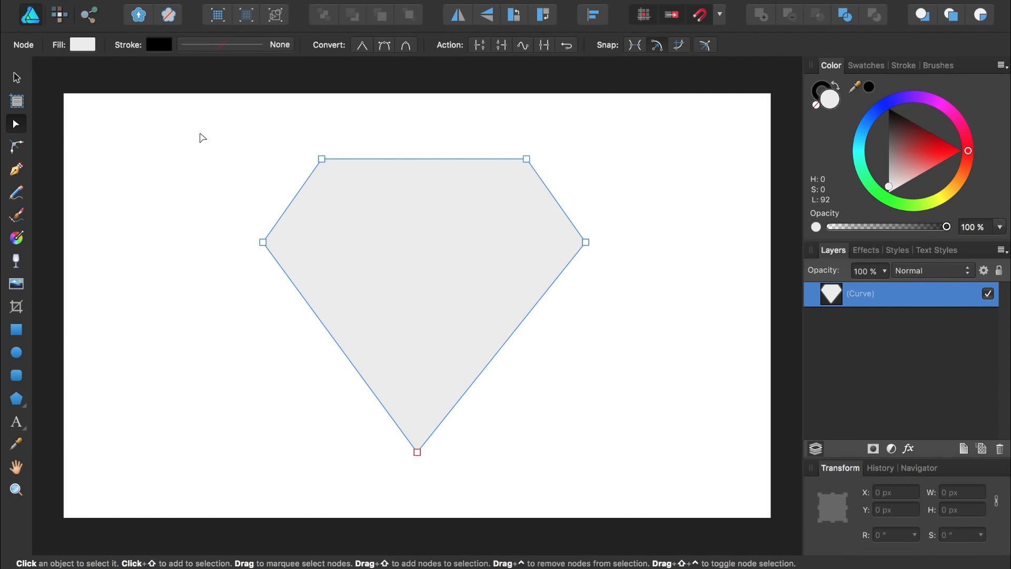
pyautogui.moveTo(200, 133); pyautogui.dragTo(403, 306)
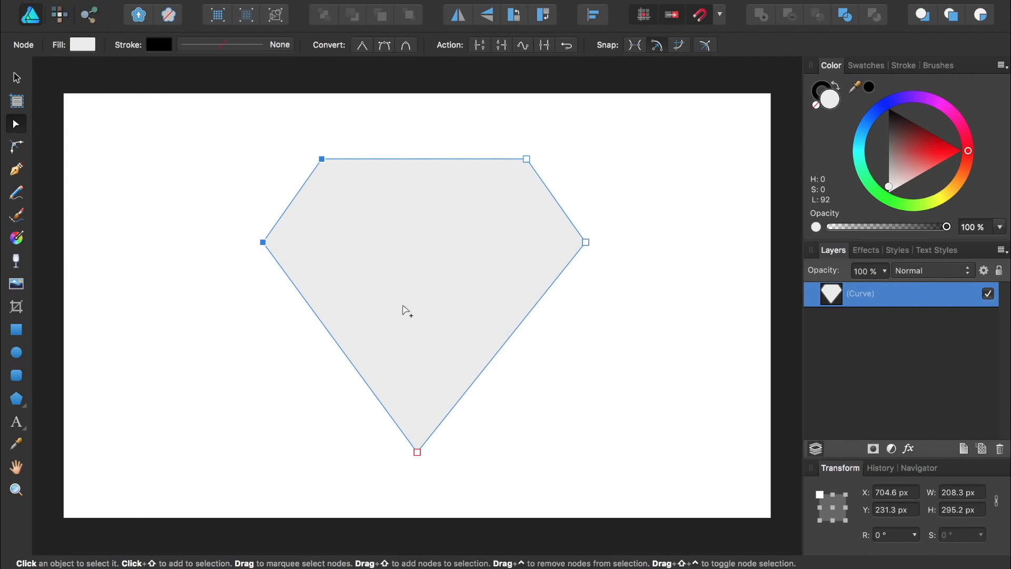
pyautogui.hotkey('shift', 'Left')
pyautogui.hotkey('shift', 'Left')
pyautogui.hotkey('shift', 'Left')
pyautogui.hotkey('shift', 'Left')
pyautogui.hotkey('shift', 'Left')
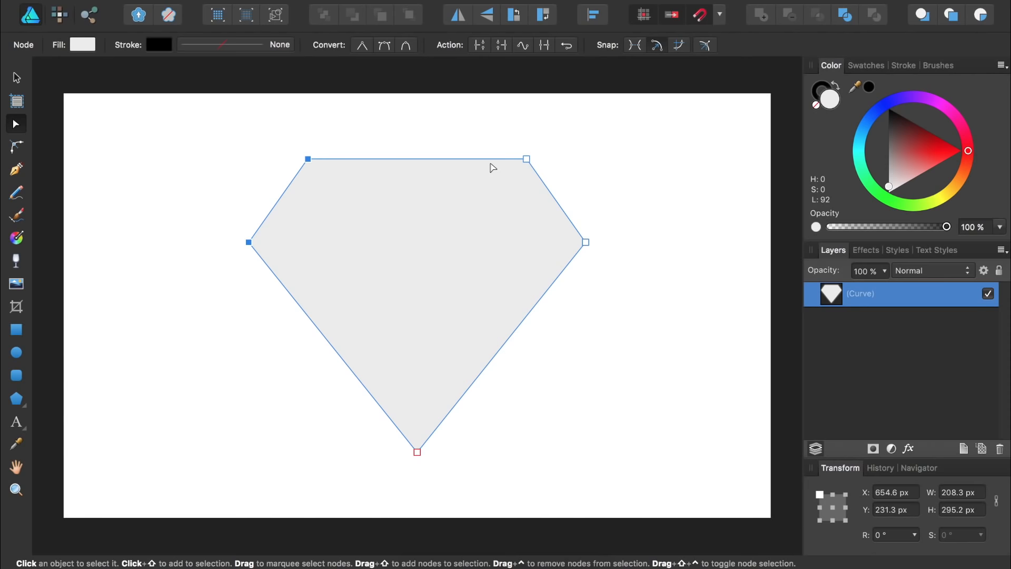
# Widen the diamond by moving its right-side and left-side corner nodes 30 px outward each
pyautogui.click(588, 246)
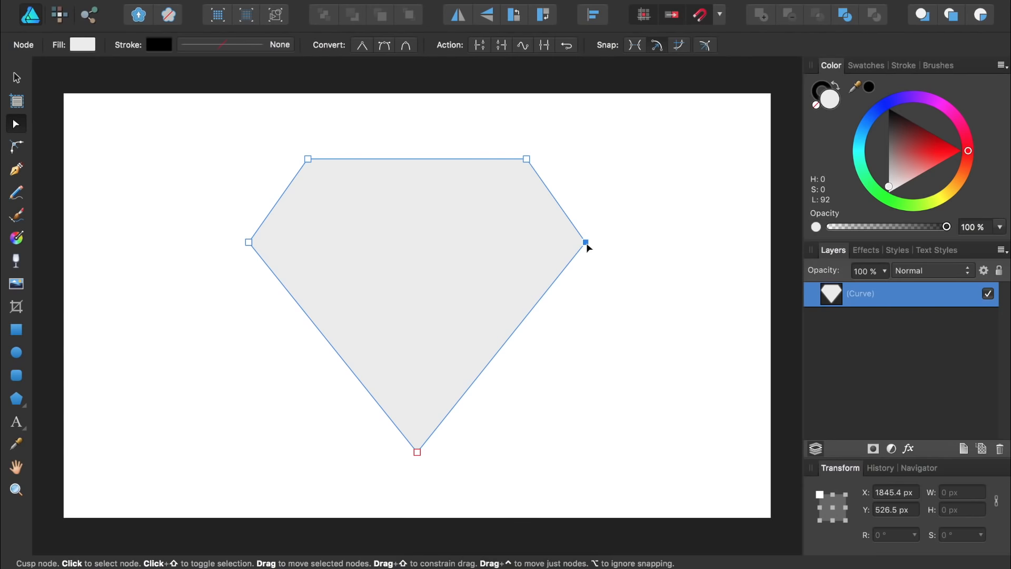
pyautogui.hotkey('shift', 'Right')
pyautogui.hotkey('shift', 'Right')
pyautogui.hotkey('shift', 'Right')
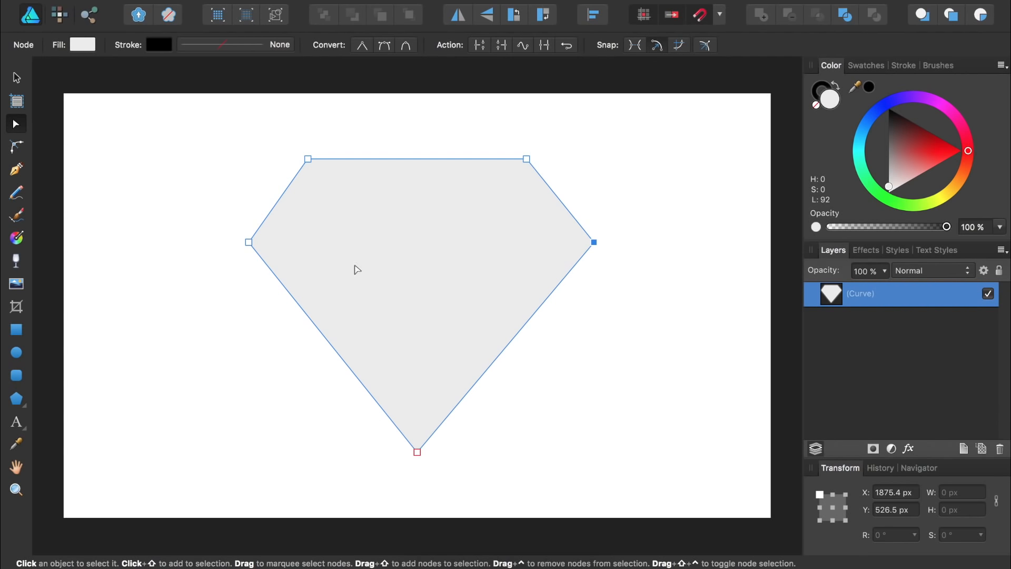
pyautogui.click(249, 243)
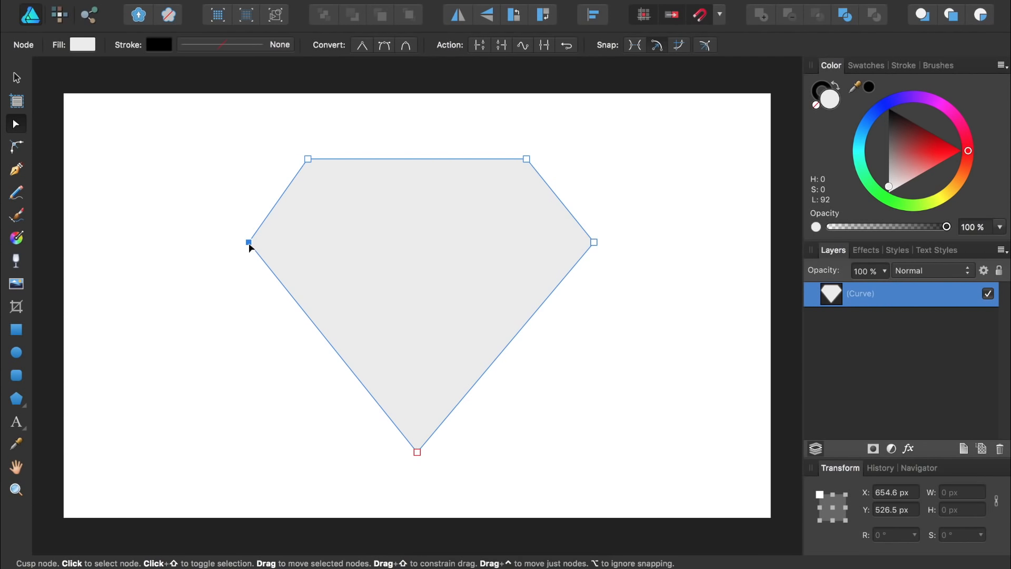
pyautogui.hotkey('shift', 'Left')
pyautogui.hotkey('shift', 'Left')
pyautogui.hotkey('shift', 'Left')
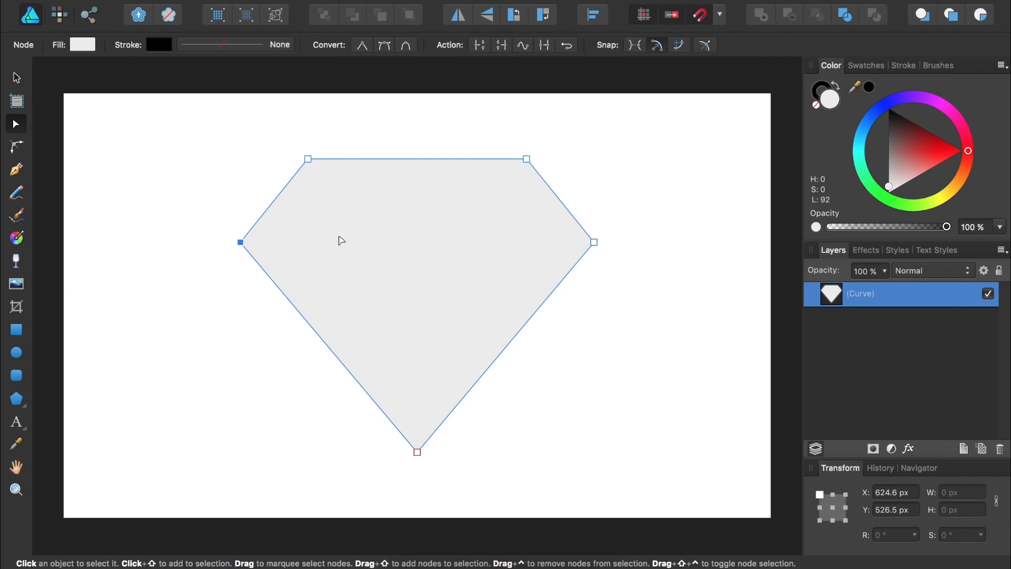
# Remove the diamond's fill and give it a 10 pt solid stroke
pyautogui.click(816, 105)
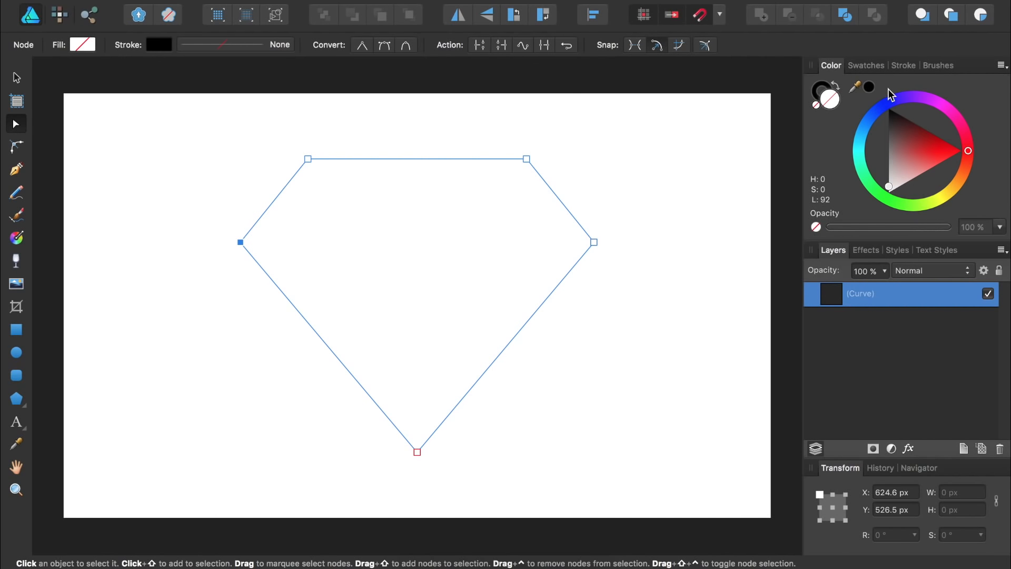
pyautogui.click(899, 66)
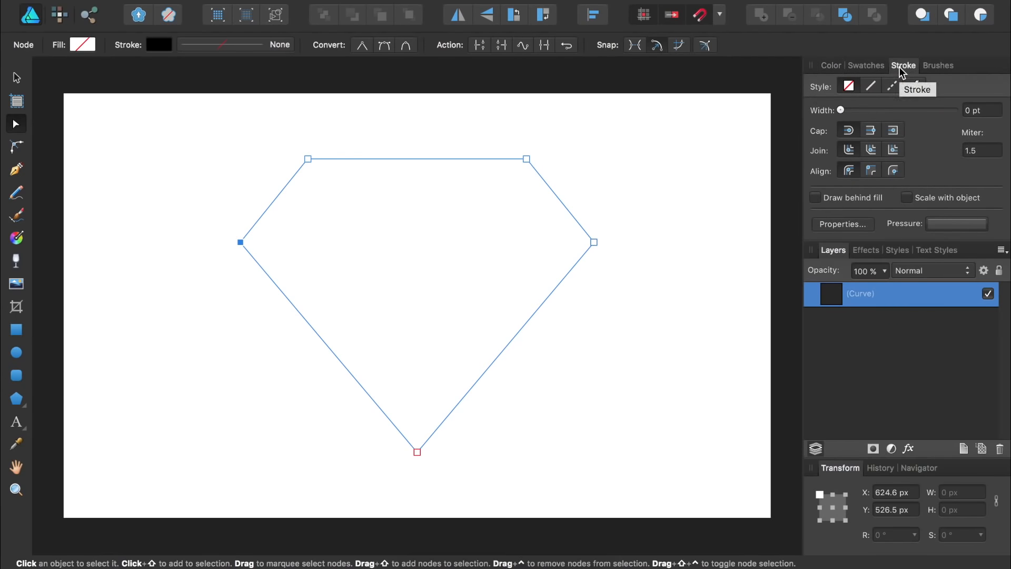
pyautogui.moveTo(841, 110); pyautogui.dragTo(891, 110)
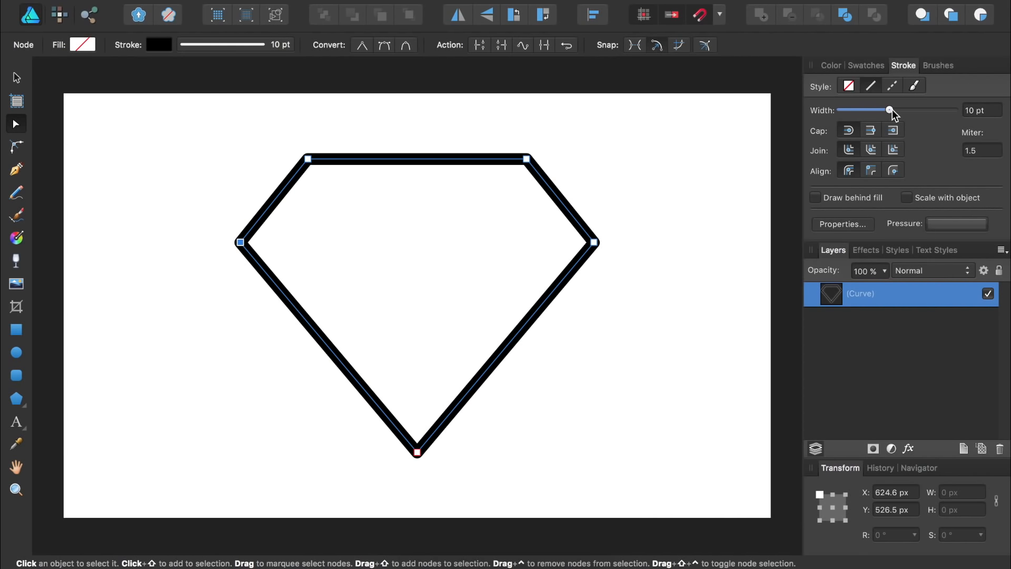
# With the Pen tool in line mode and the outline deselected, draw a horizontal line between the diamond's left and right corners
pyautogui.press('p')
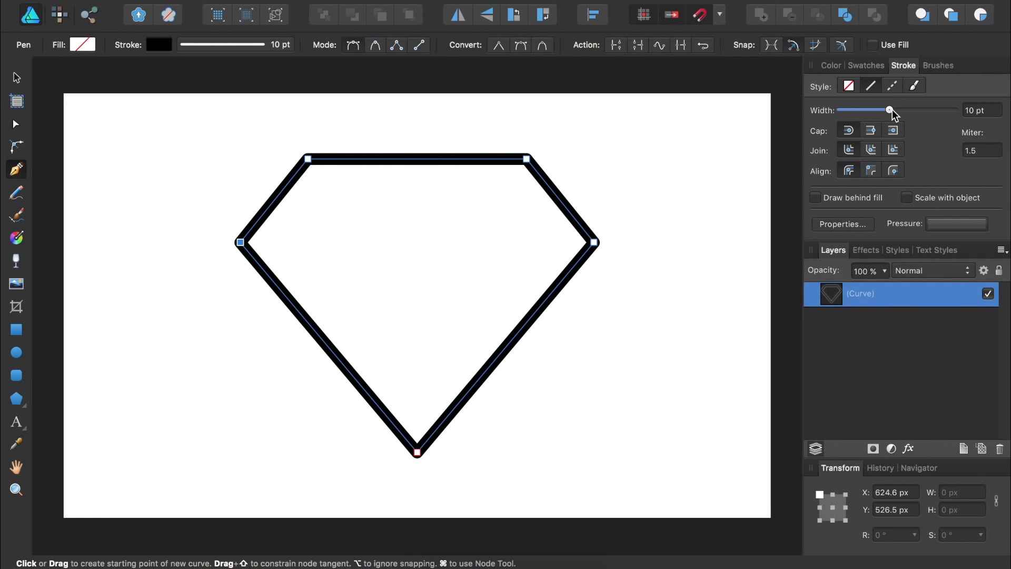
pyautogui.click(420, 48)
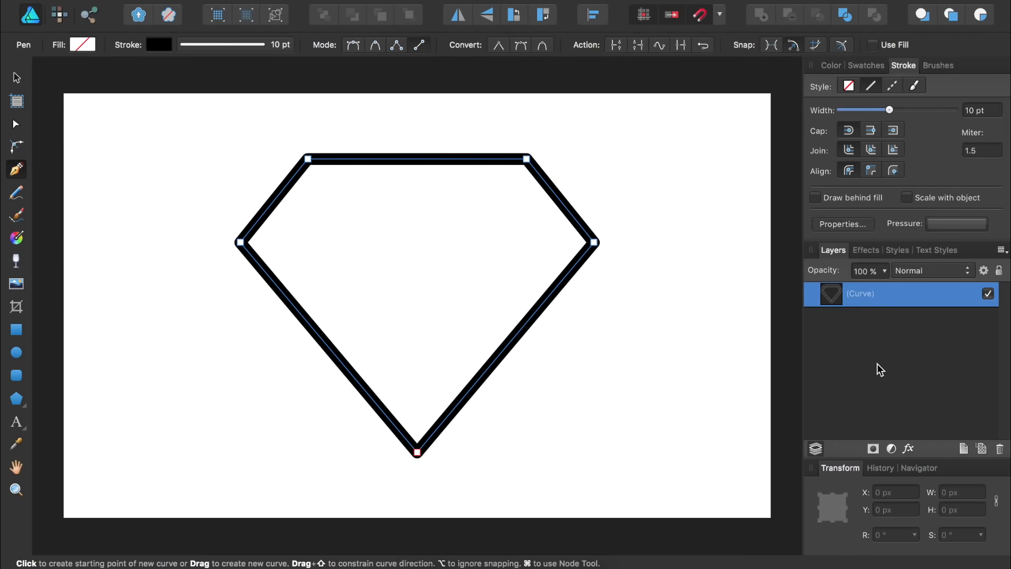
pyautogui.click(889, 374)
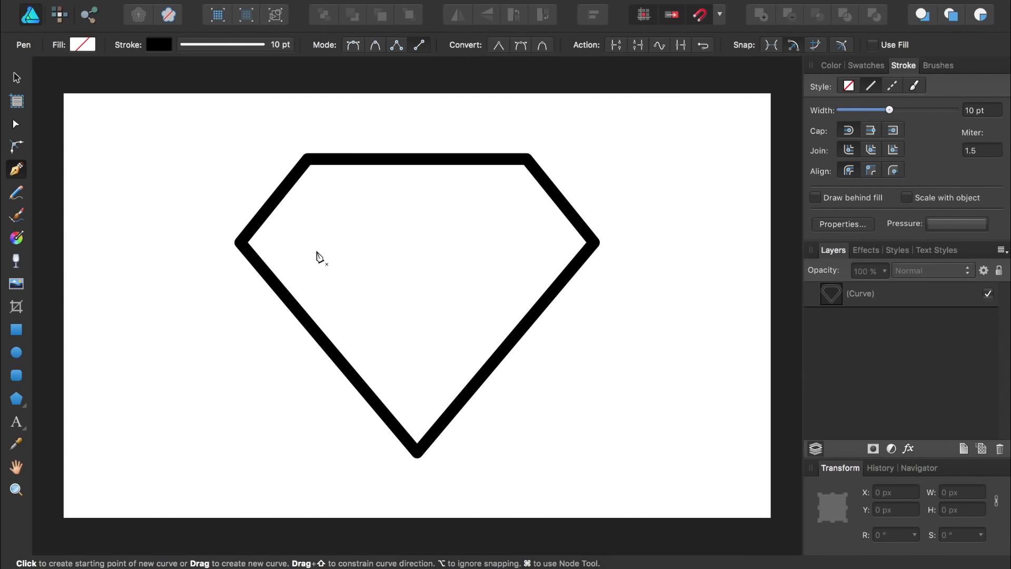
pyautogui.click(241, 243)
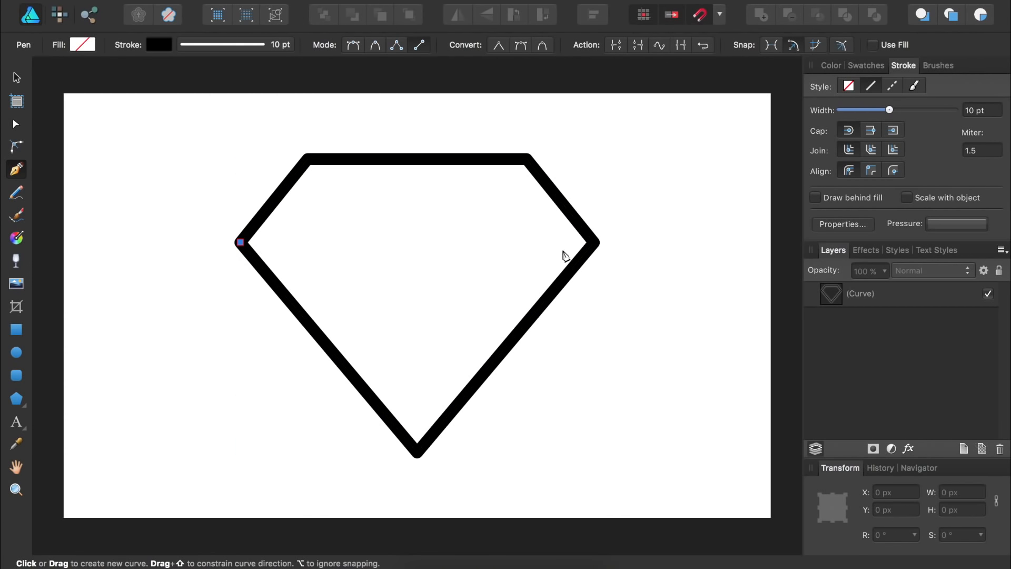
pyautogui.click(594, 243)
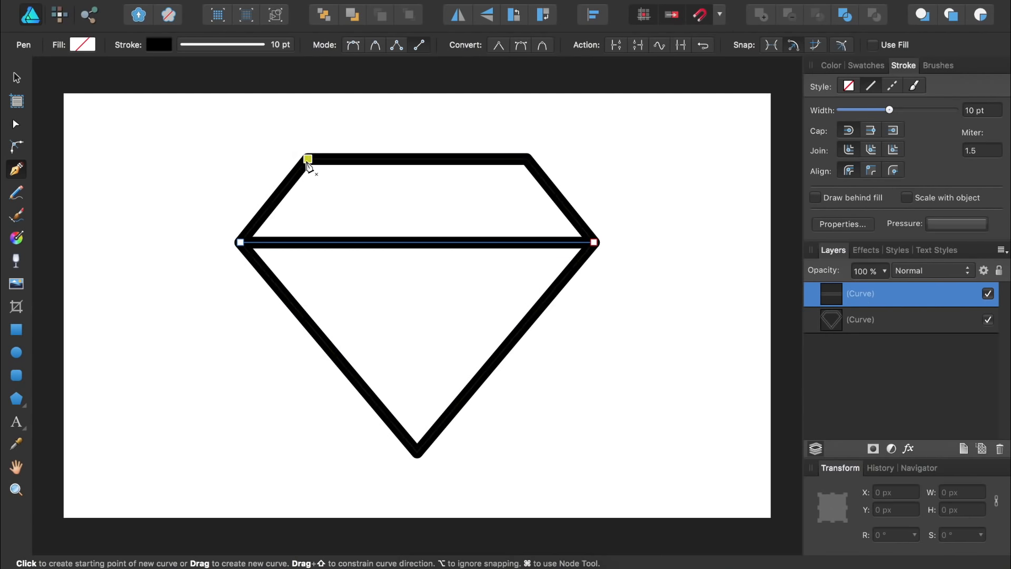
# Draw two straight facet lines, one from each upper corner of the diamond down to its bottom tip
pyautogui.click(308, 160)
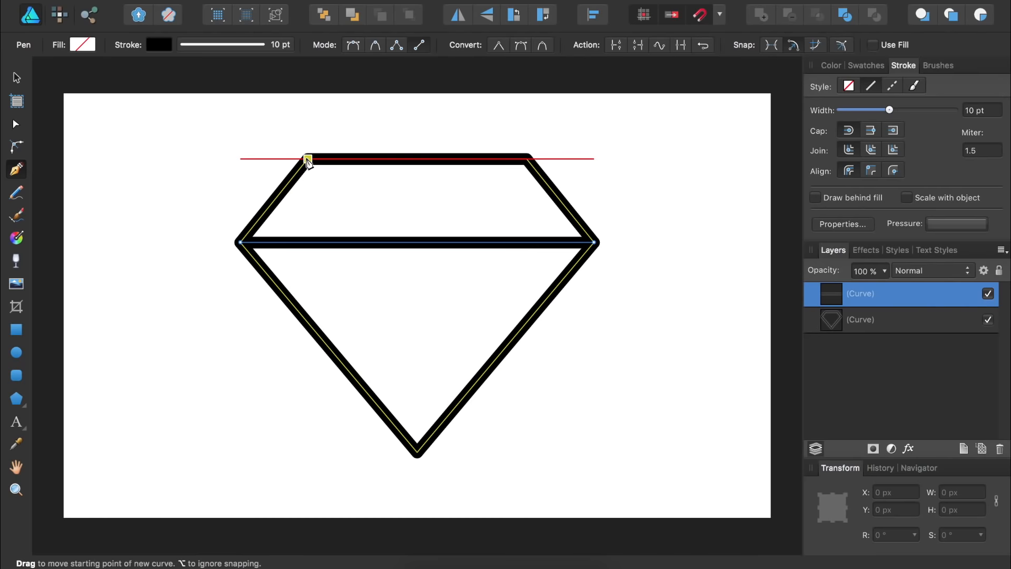
pyautogui.click(418, 441)
pyautogui.press('Escape')
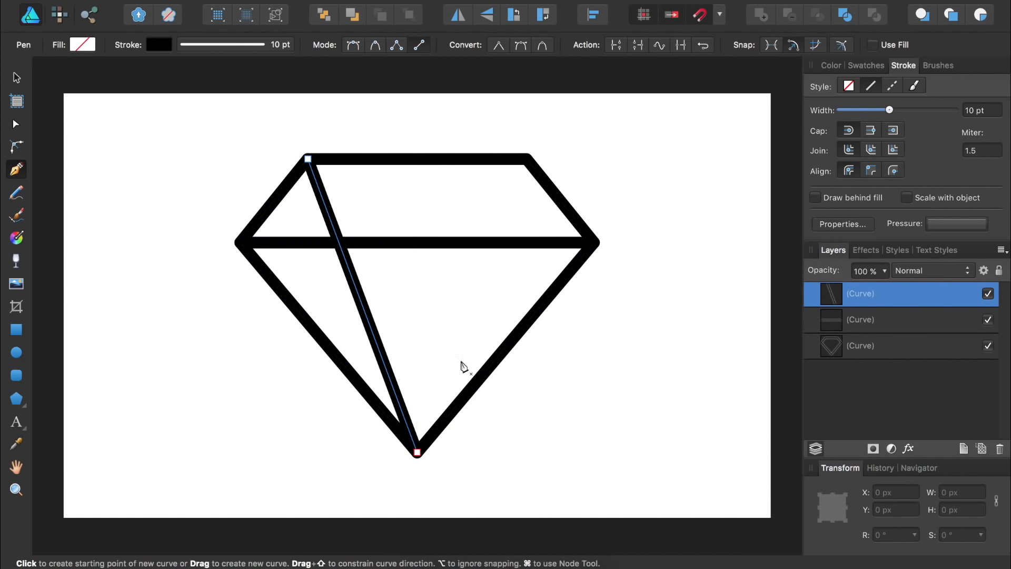
pyautogui.click(526, 159)
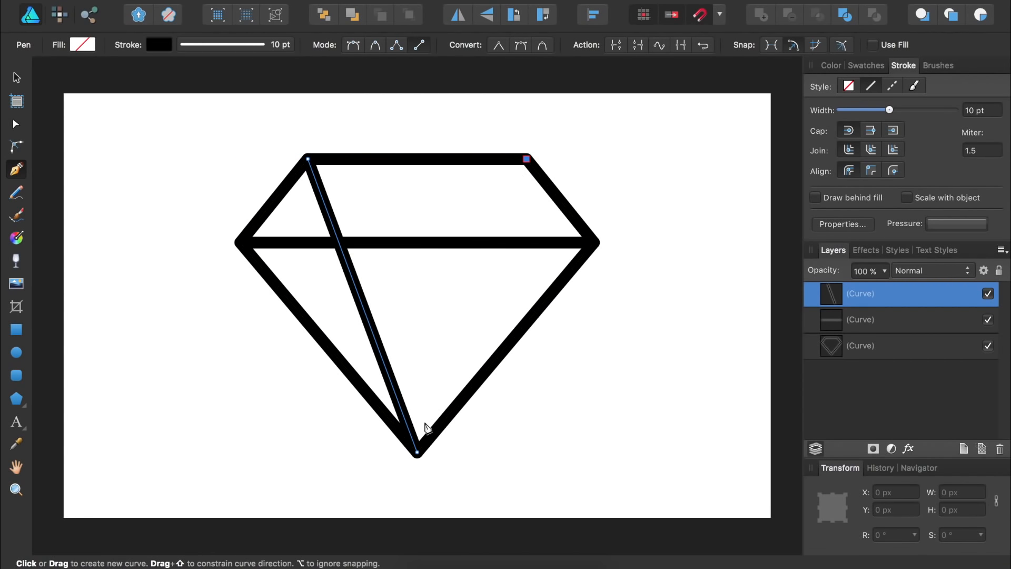
pyautogui.click(417, 451)
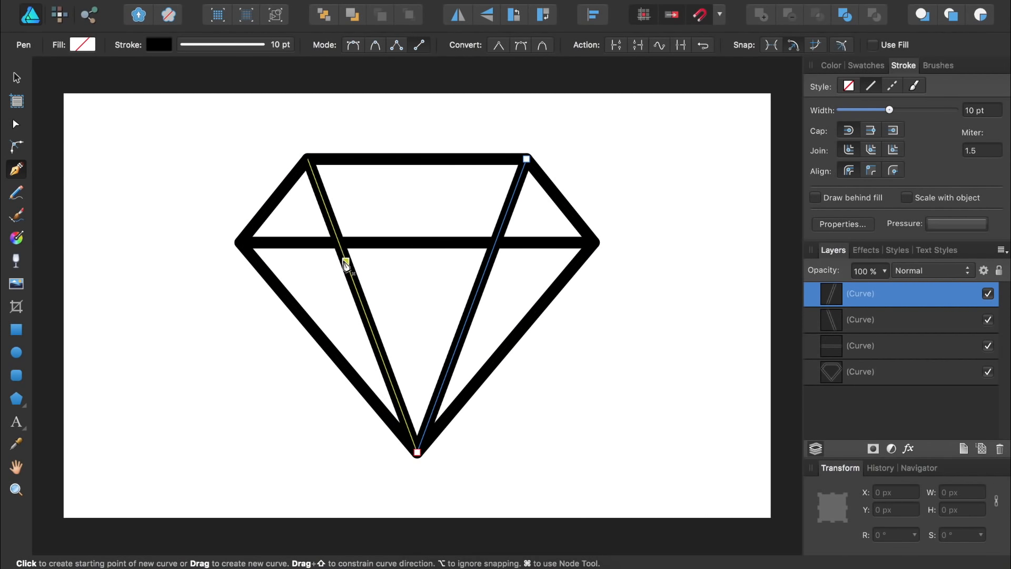
# Draw two lines from the points where the facet lines cross the horizontal line to the midpoint of the top edge
pyautogui.click(338, 243)
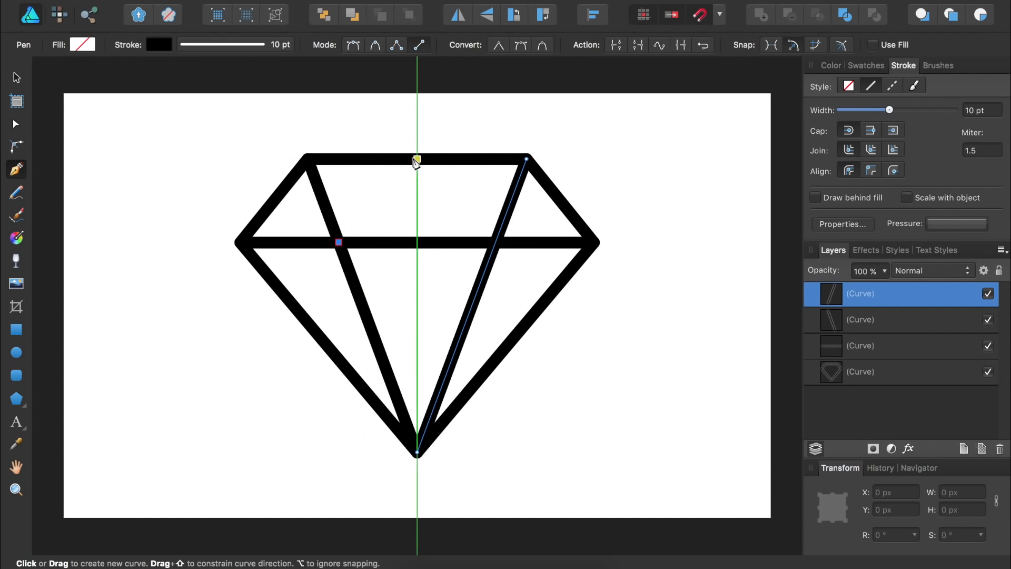
pyautogui.click(417, 159)
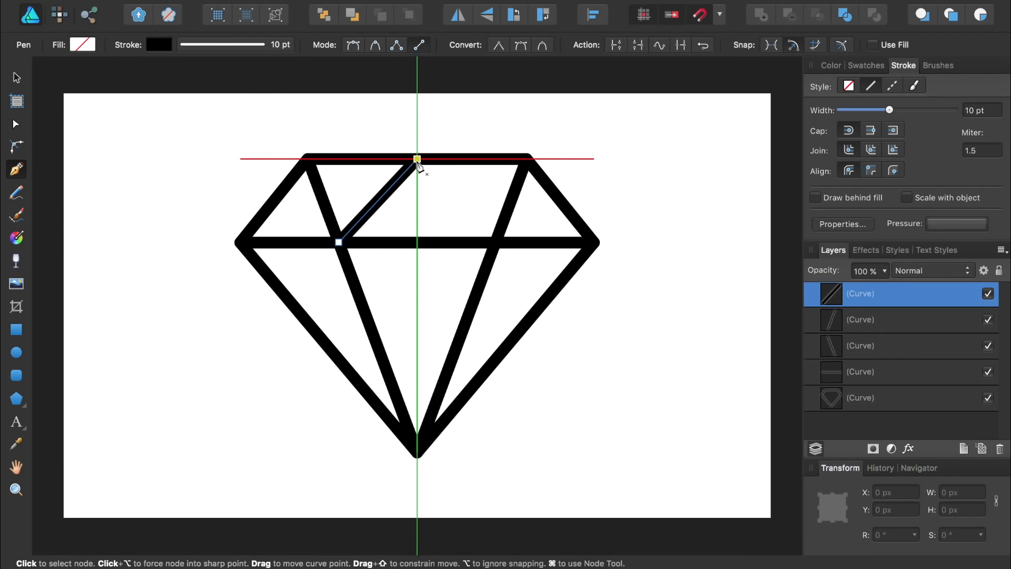
pyautogui.click(495, 242)
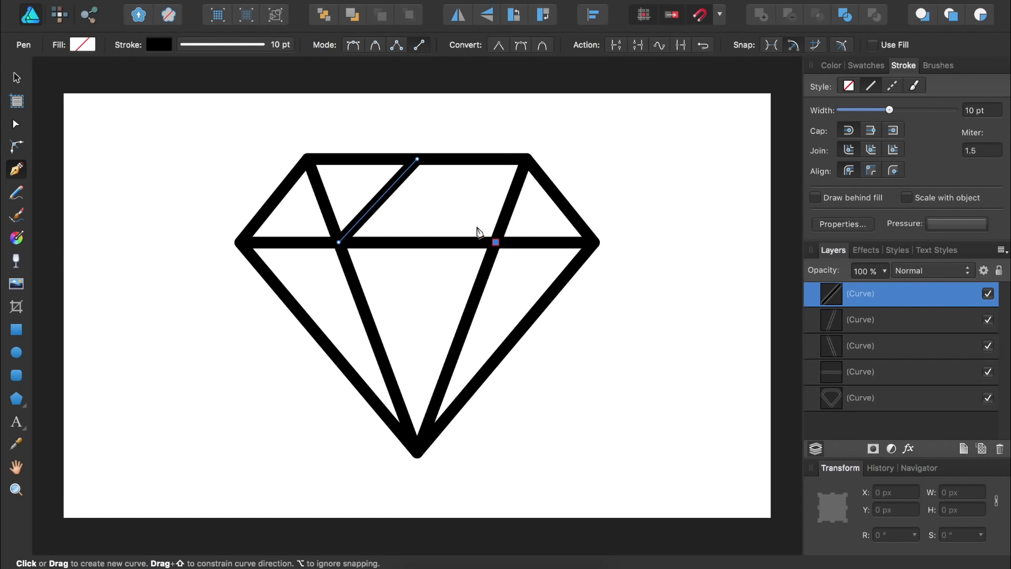
pyautogui.click(416, 159)
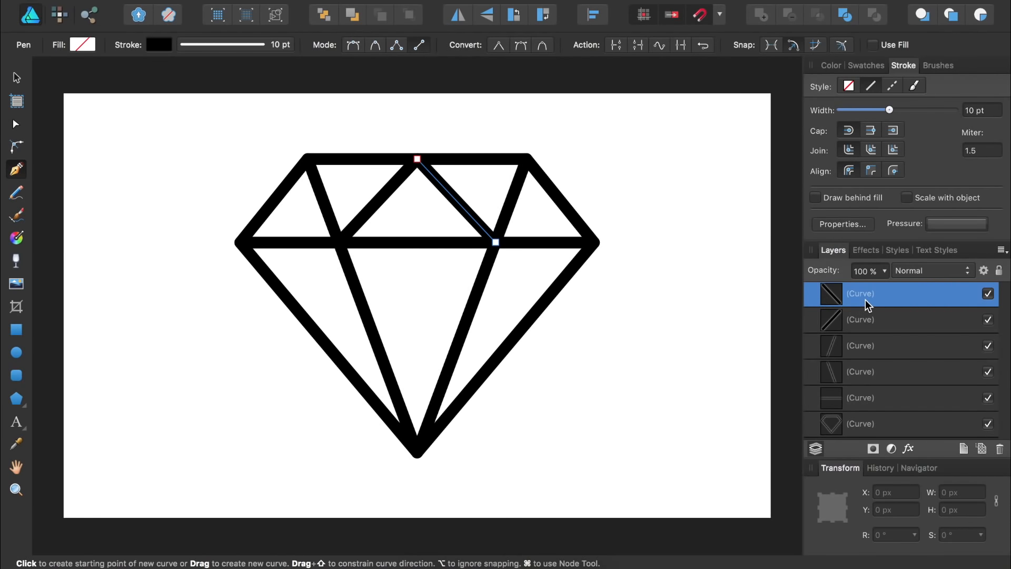
# Select all six curves of the line-art diamond and group them
pyautogui.keyDown('shift'); pyautogui.click(867, 425); pyautogui.keyUp('shift')
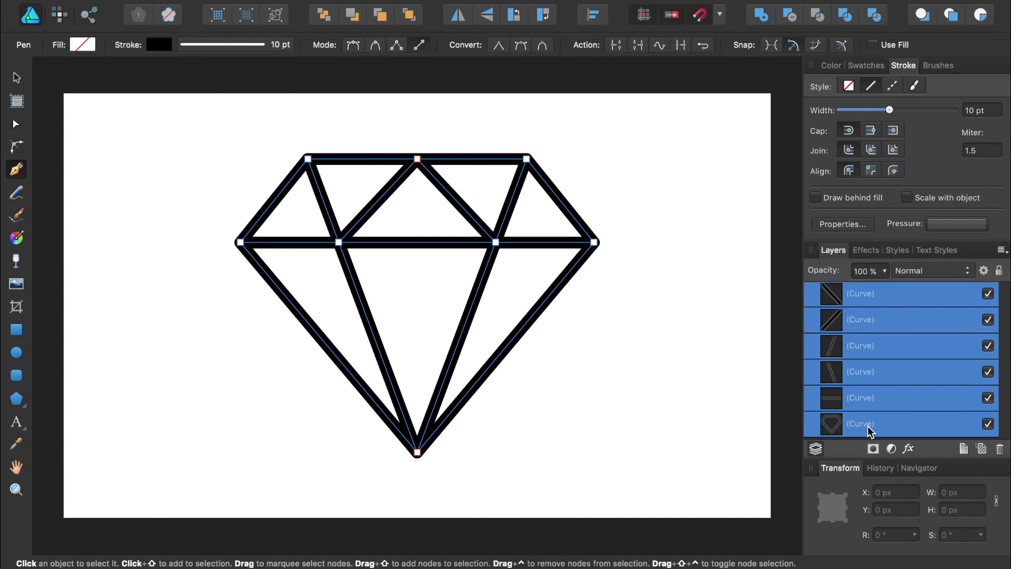
pyautogui.press('super+g')
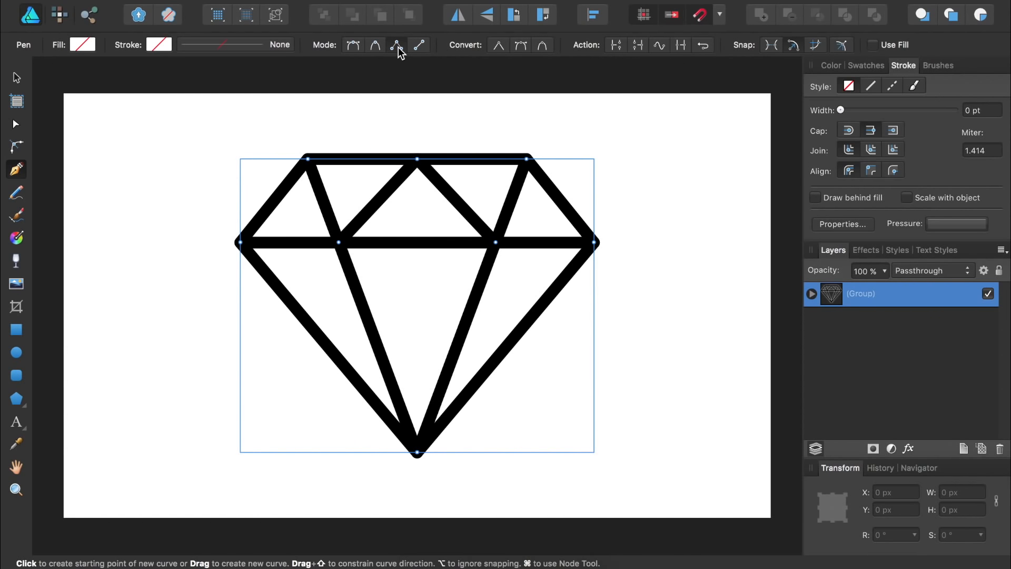
# With the Pen tool in polygon mode, trace the diamond's upper-left outer facet as a closed triangle
pyautogui.click(308, 161)
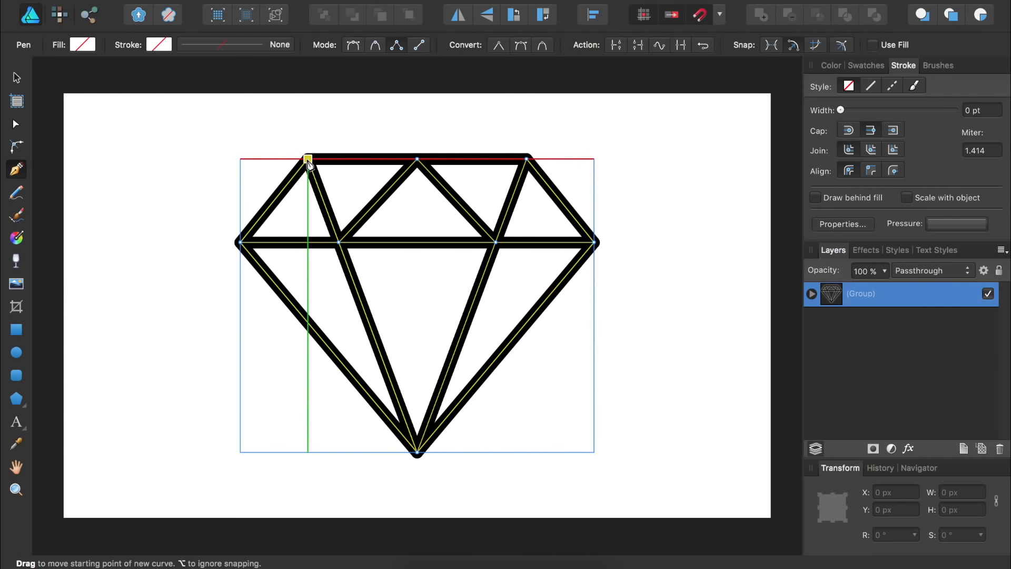
pyautogui.click(240, 243)
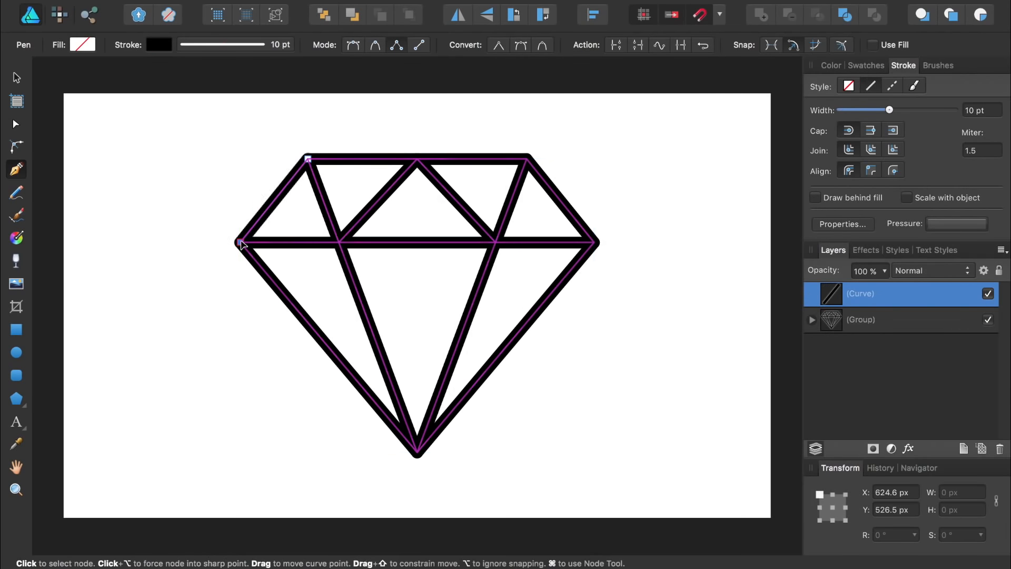
pyautogui.click(339, 243)
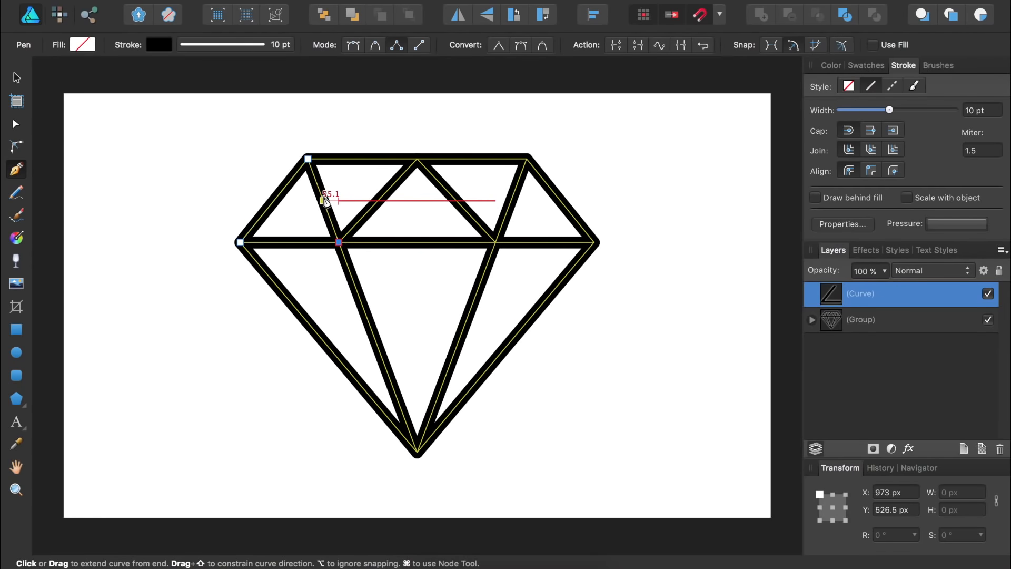
pyautogui.click(308, 159)
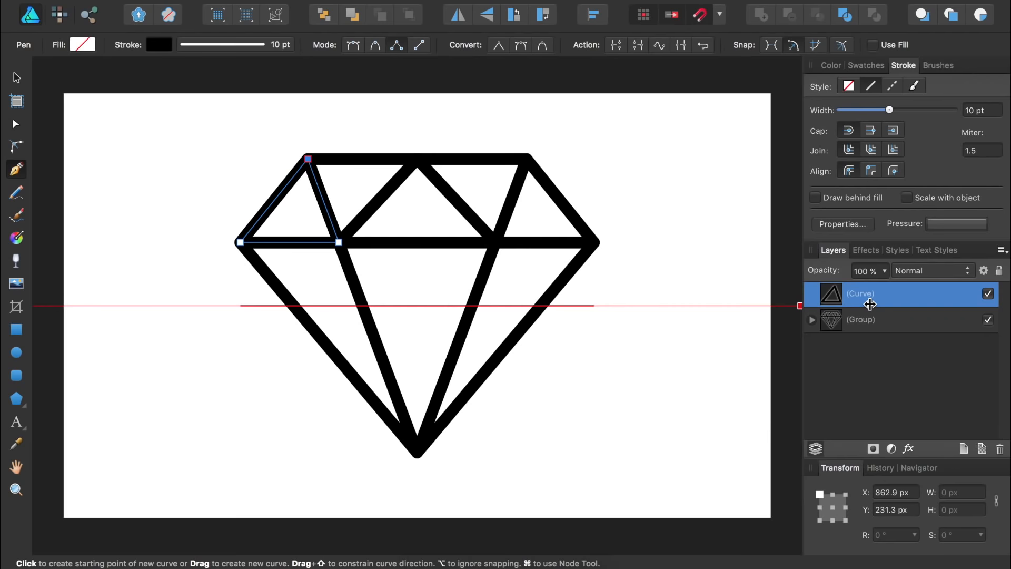
# Trace the inverted triangle left of the top edge's midpoint and the central upper triangle as closed shapes
pyautogui.click(417, 159)
pyautogui.click(338, 242)
pyautogui.click(308, 158)
pyautogui.click(417, 158)
pyautogui.click(496, 242)
pyautogui.click(338, 242)
pyautogui.click(417, 159)
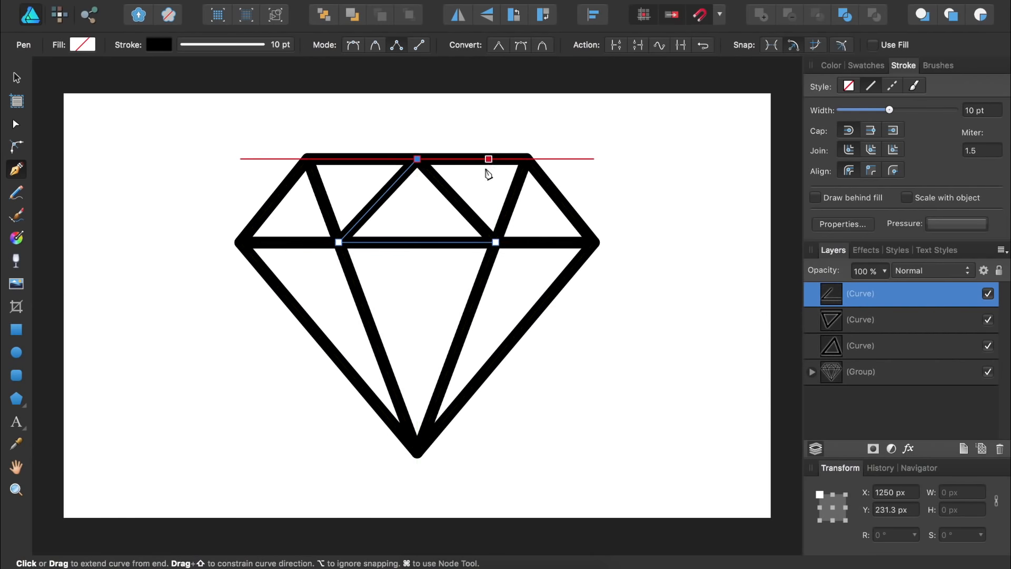
pyautogui.click(496, 242)
# Trace the inverted triangle right of the top edge's midpoint and the upper-right outer facet as closed triangles
pyautogui.click(417, 159)
pyautogui.click(527, 158)
pyautogui.click(495, 242)
pyautogui.click(417, 158)
pyautogui.click(594, 242)
pyautogui.click(495, 242)
pyautogui.click(527, 159)
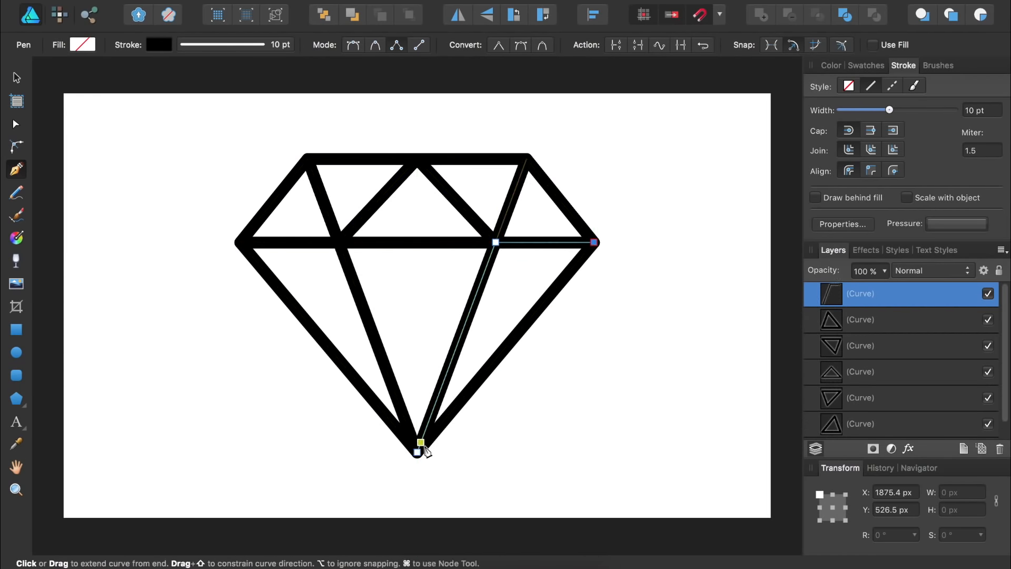
# Trace the three lower facets as closed triangles from the horizontal line down to the diamond's bottom tip
pyautogui.click(417, 453)
pyautogui.click(338, 242)
pyautogui.click(496, 242)
pyautogui.click(417, 452)
pyautogui.click(338, 242)
pyautogui.click(240, 242)
pyautogui.click(417, 452)
pyautogui.click(338, 242)
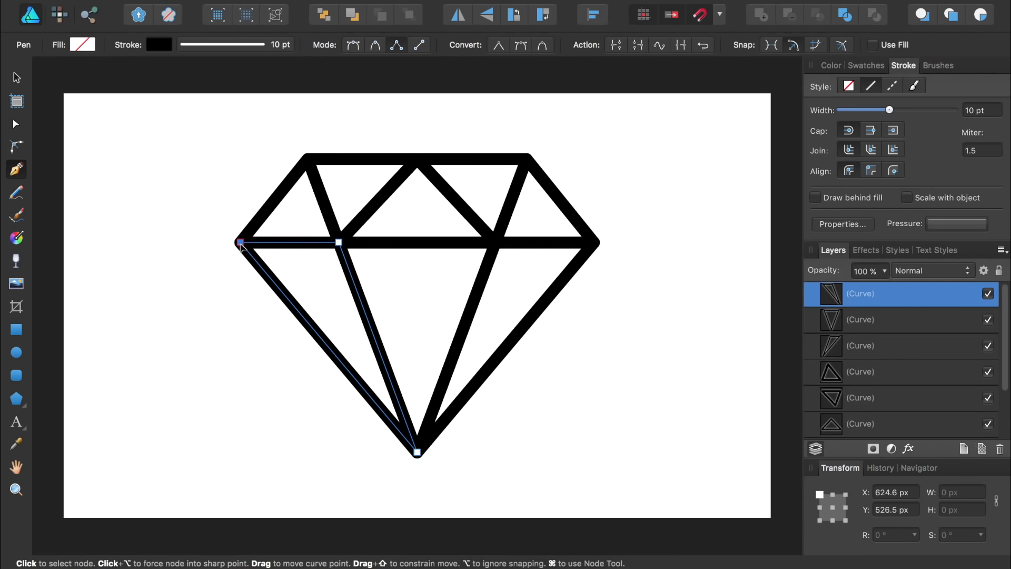
# Select the whole diamond, give it a muted red fill (H 0, S 37, L 49) and remove the stroke
pyautogui.press('v')
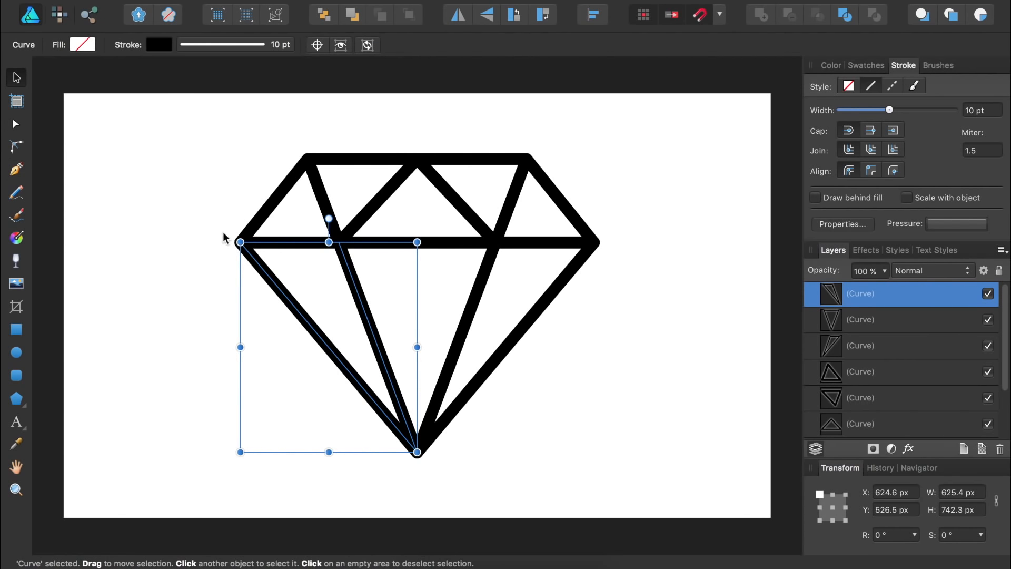
pyautogui.click(147, 109)
pyautogui.moveTo(147, 109); pyautogui.dragTo(677, 495)
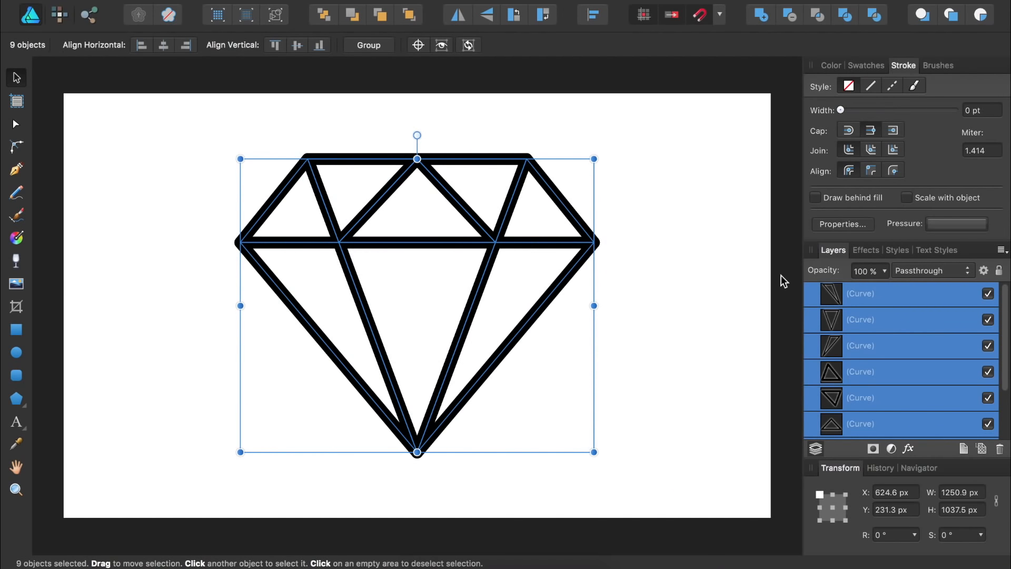
pyautogui.click(830, 67)
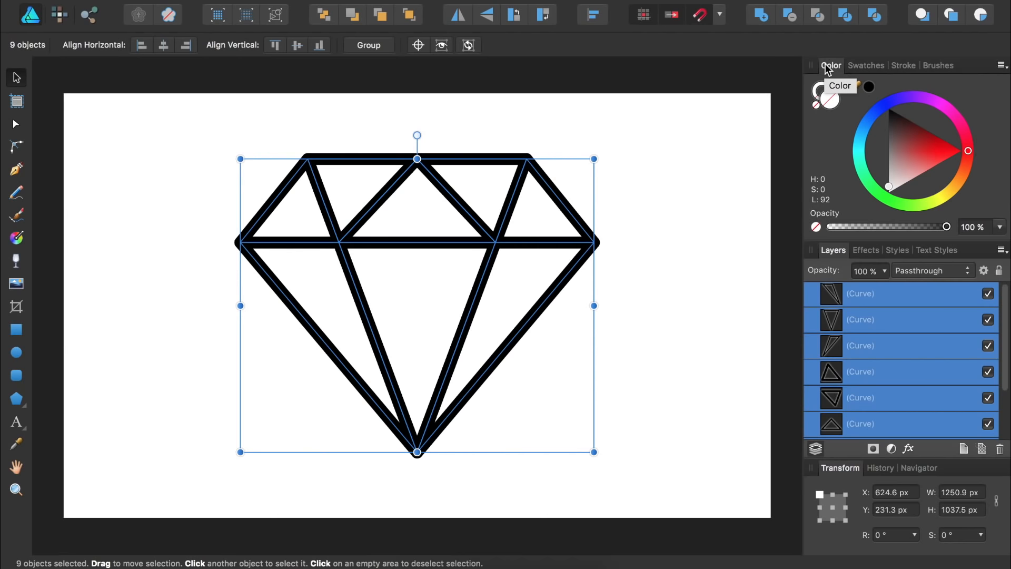
pyautogui.click(915, 151)
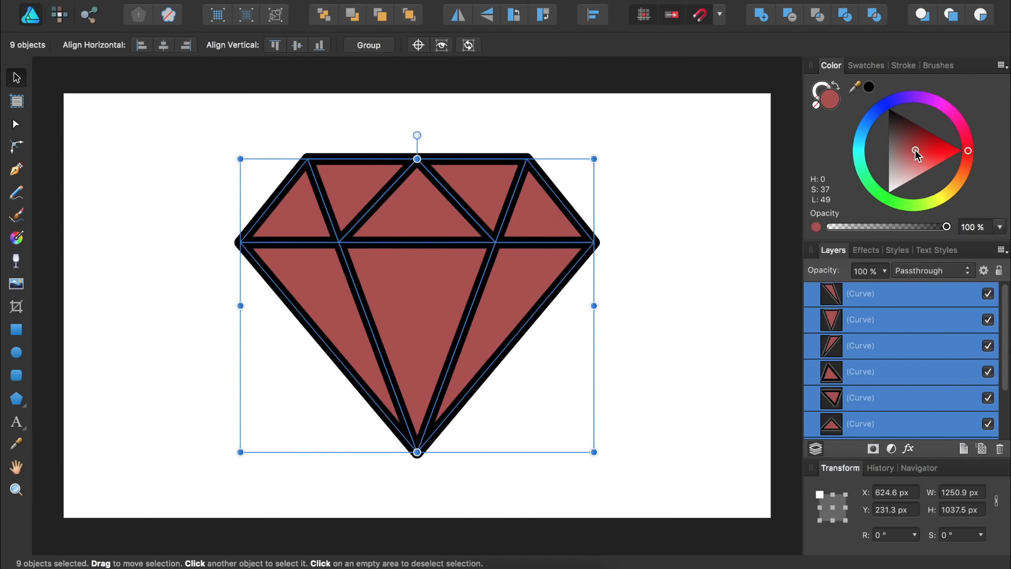
pyautogui.click(822, 90)
pyautogui.click(817, 105)
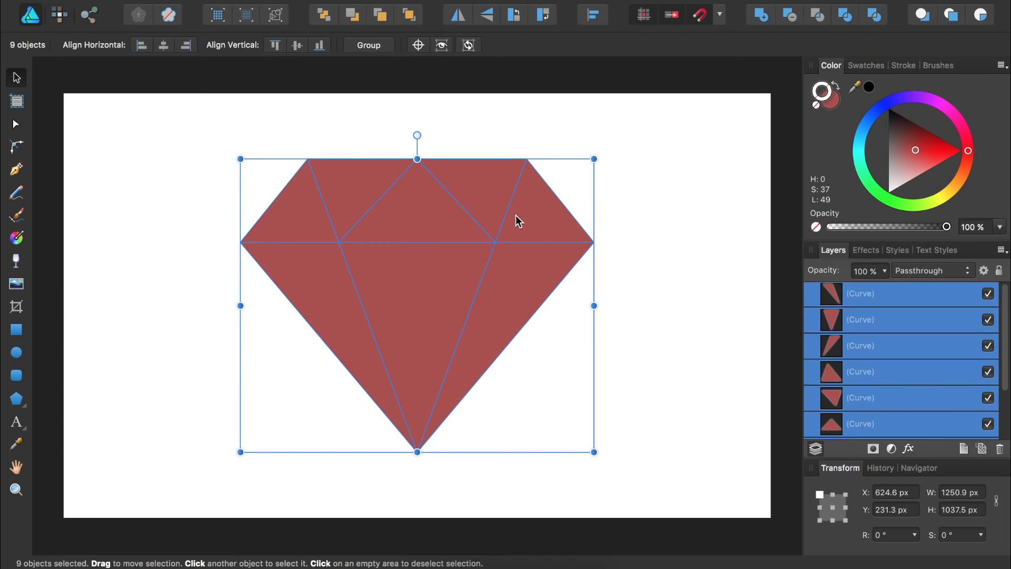
# Load the Diamond color palette in the swatches
pyautogui.click(861, 67)
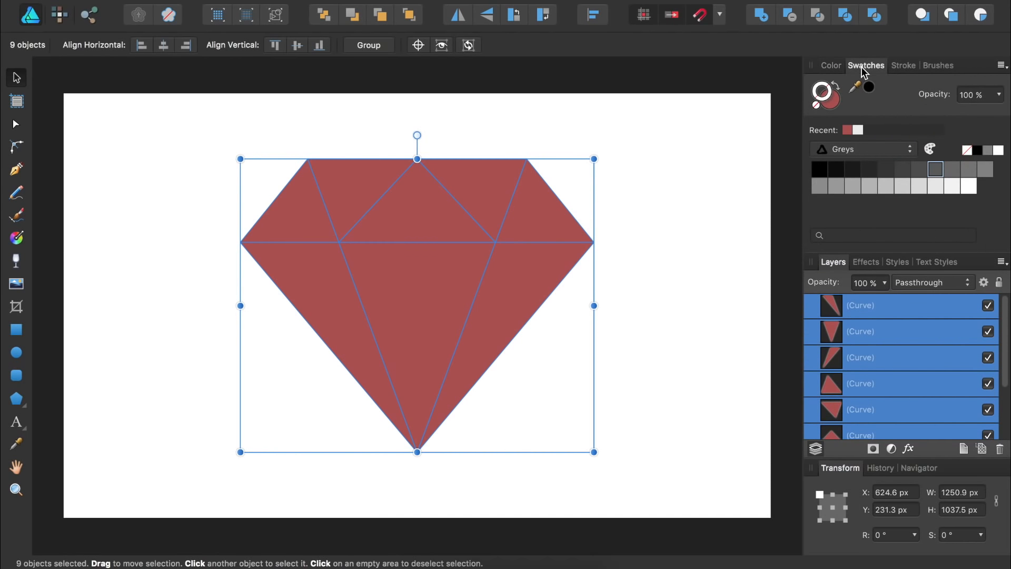
pyautogui.click(851, 149)
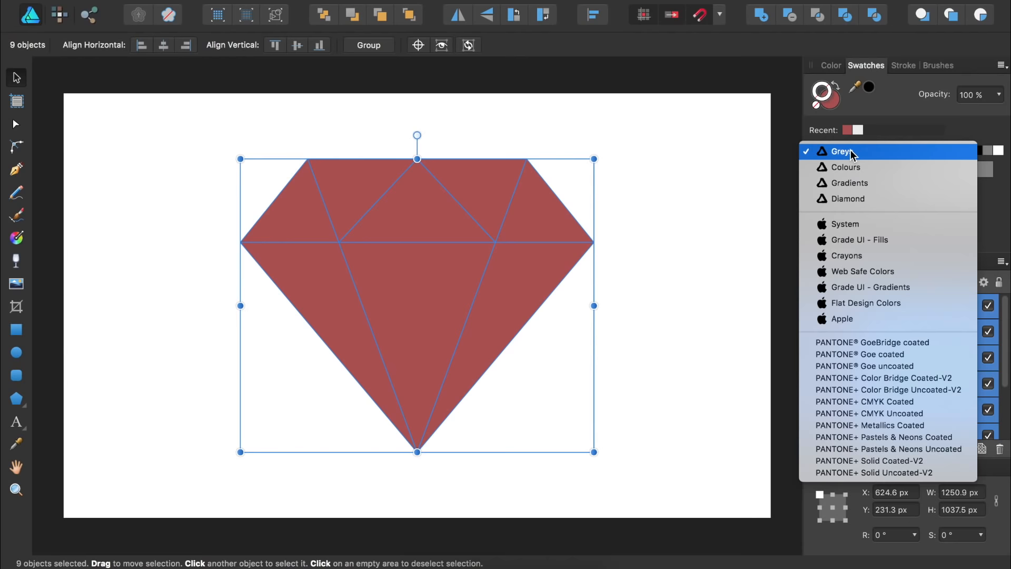
pyautogui.click(853, 200)
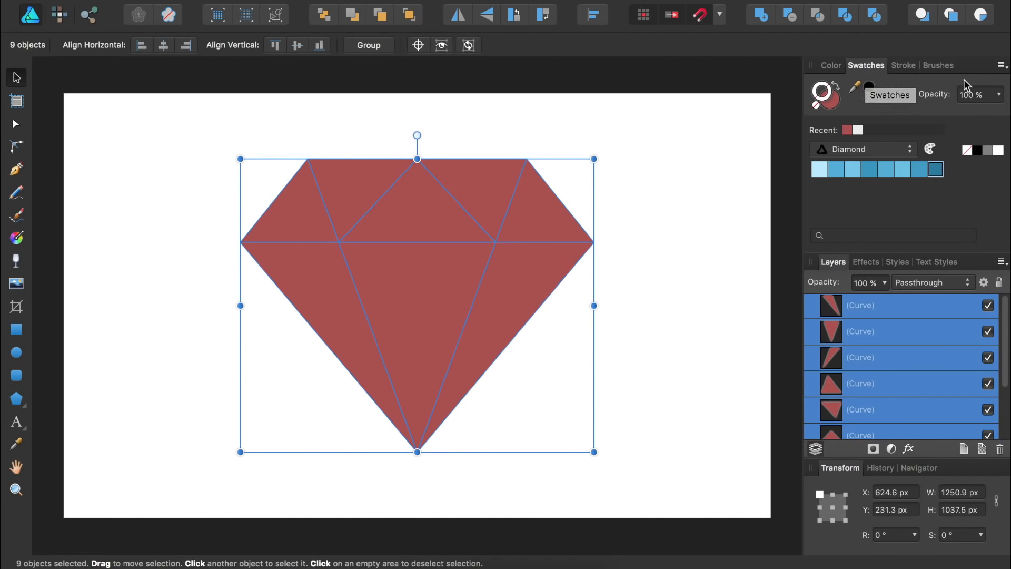
pyautogui.click(1001, 66)
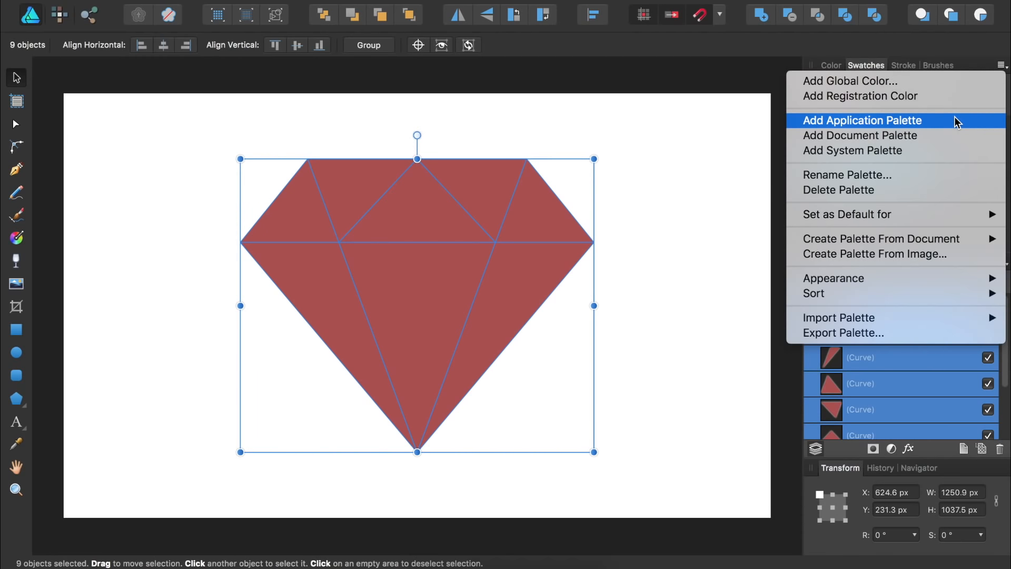
pyautogui.click(775, 122)
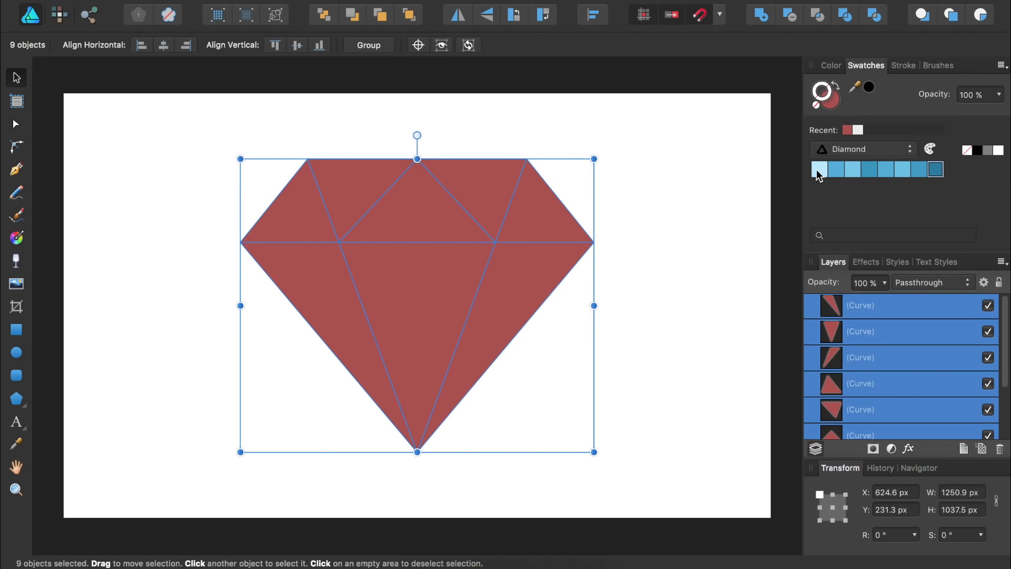
pyautogui.moveTo(819, 175)
# Fill the upper-left outer facet with the lightest blue Diamond swatch and leave it without a stroke
pyautogui.click(149, 150)
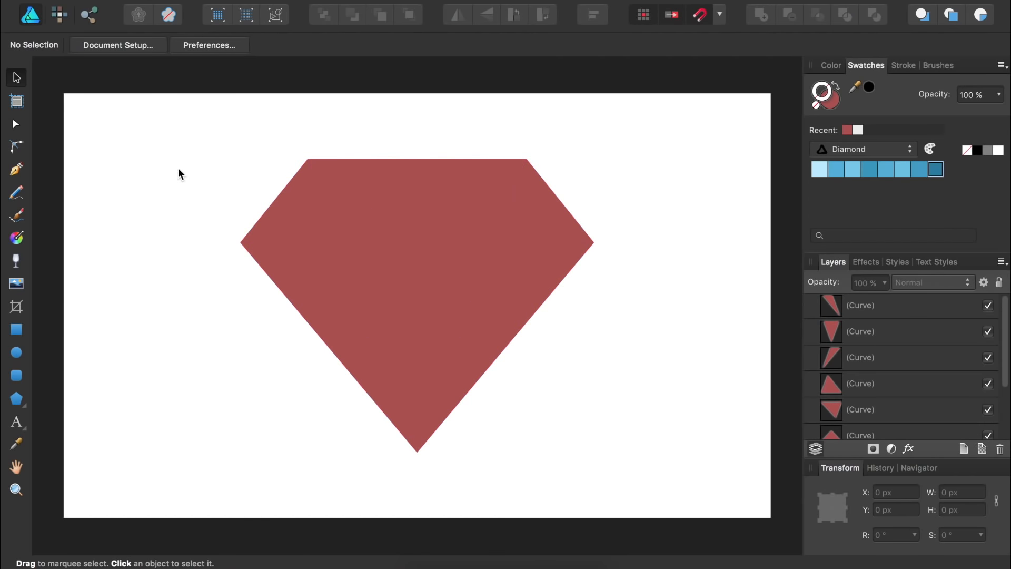
pyautogui.click(301, 212)
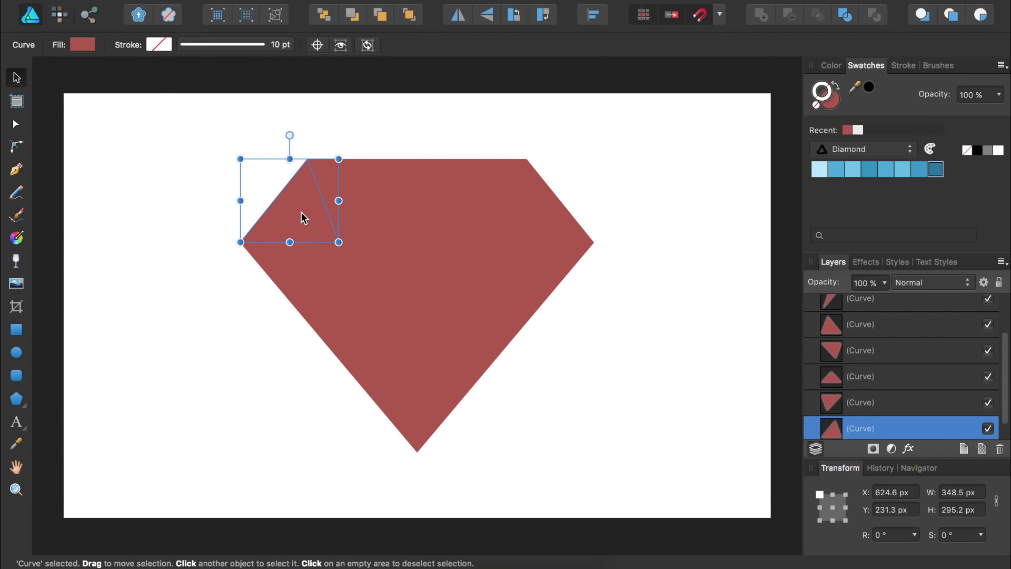
pyautogui.click(817, 174)
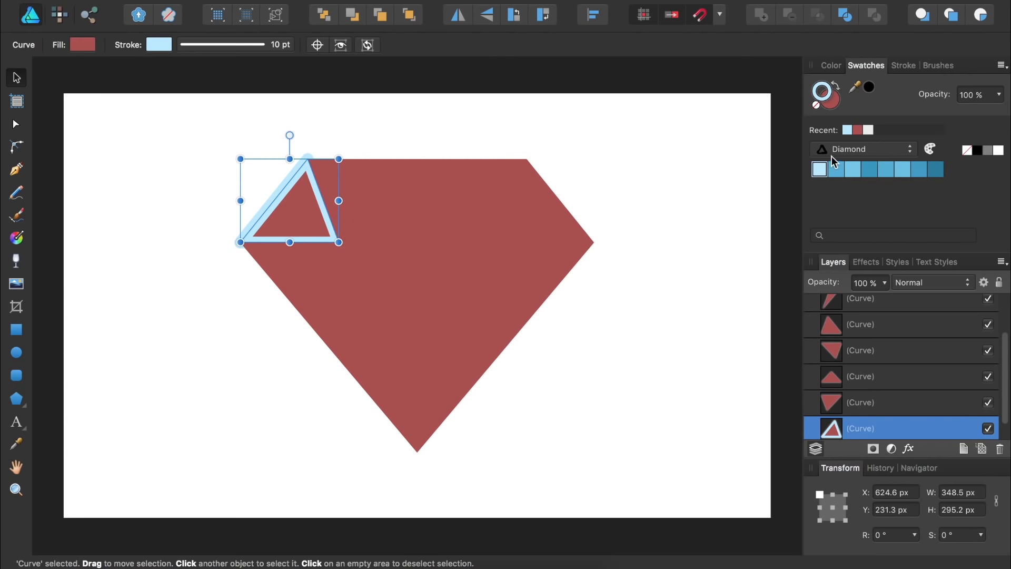
pyautogui.click(838, 90)
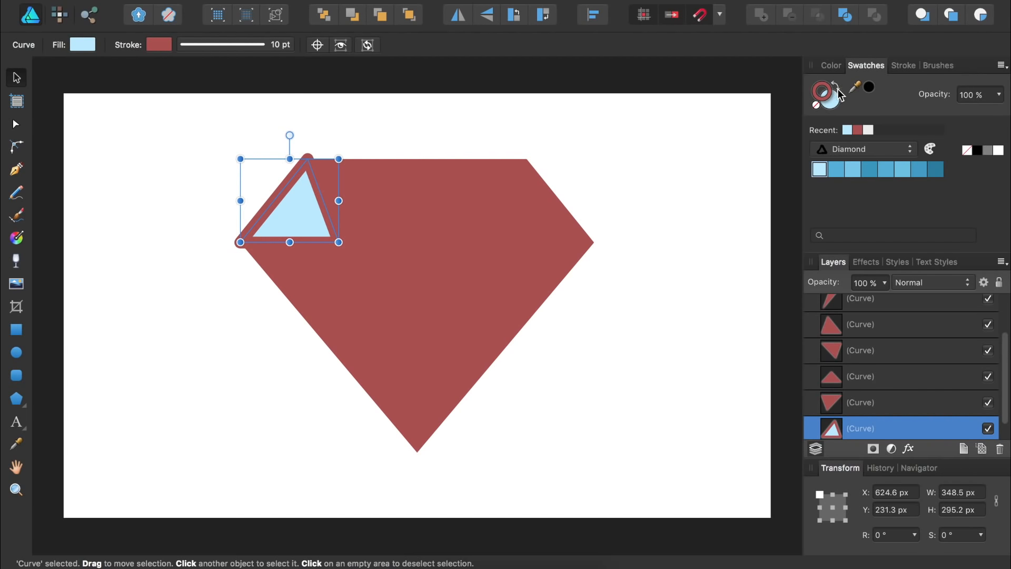
pyautogui.click(817, 105)
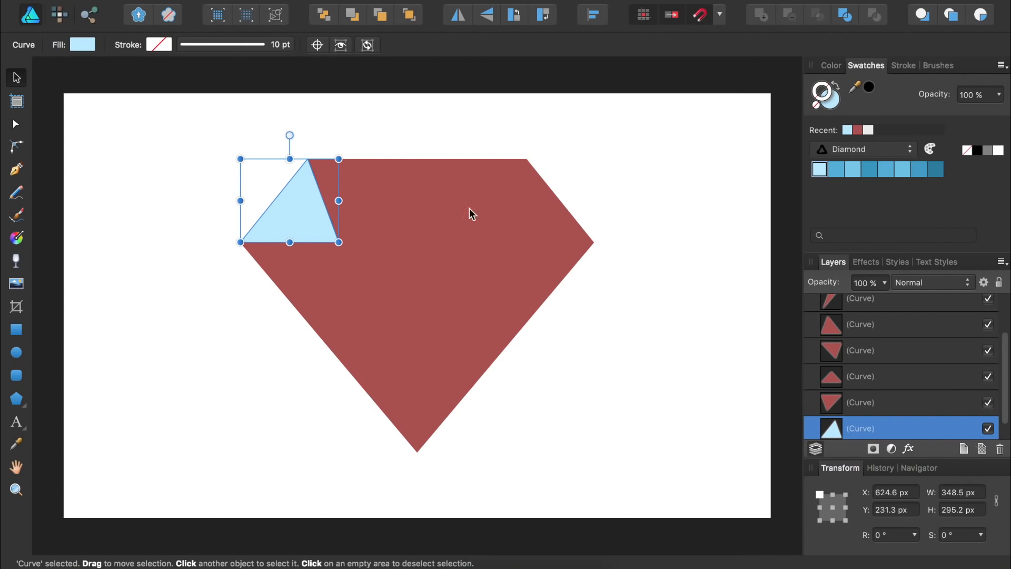
# Fill the other four upper facets, from left to right, with the second through fifth Diamond swatches
pyautogui.click(356, 180)
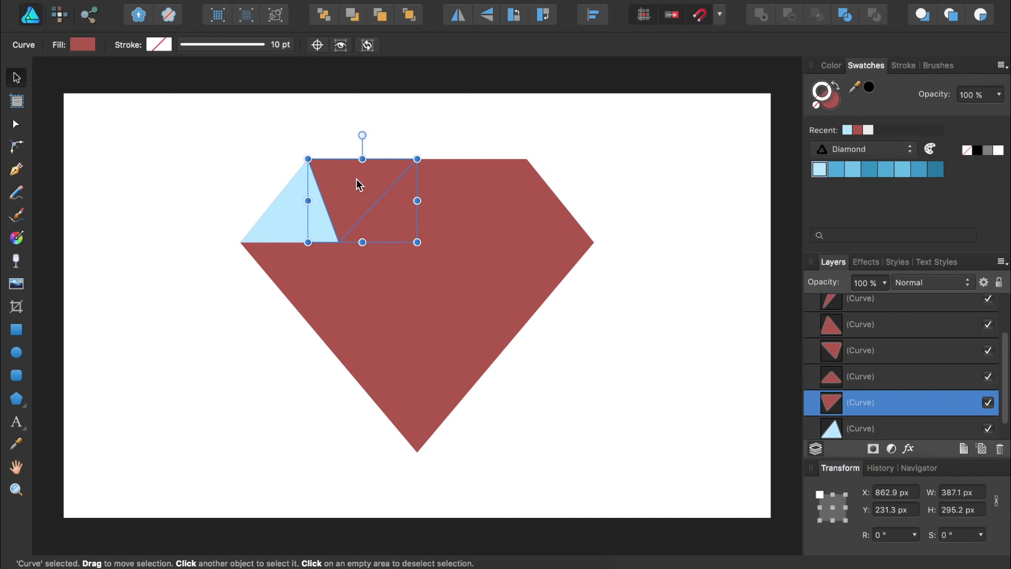
pyautogui.click(833, 102)
pyautogui.click(836, 169)
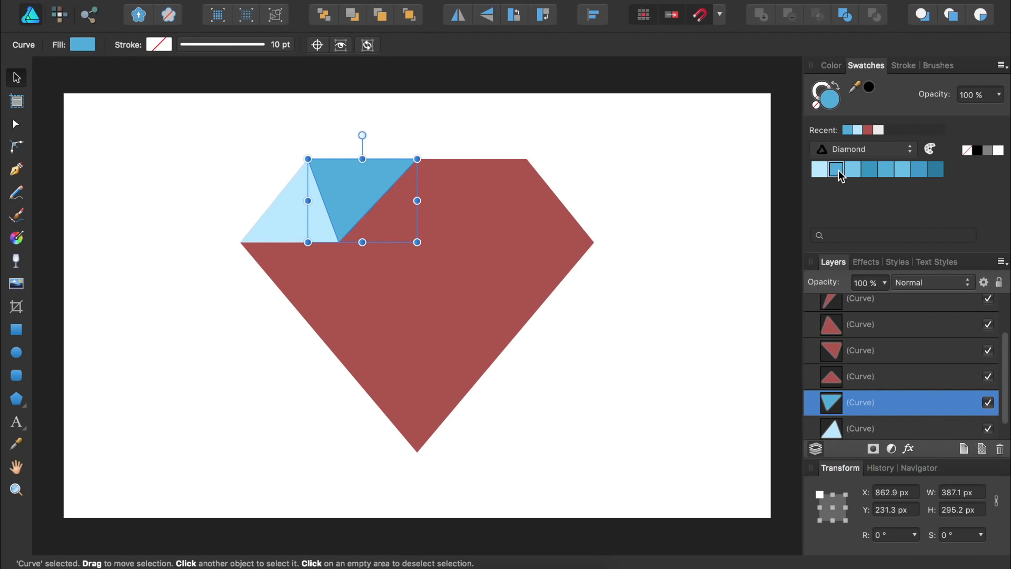
pyautogui.click(446, 195)
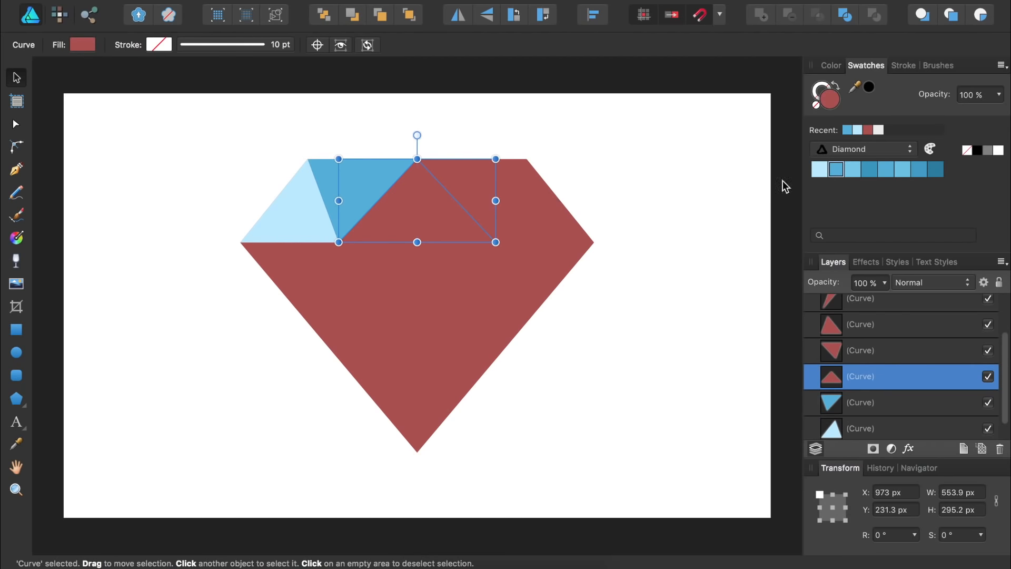
pyautogui.click(853, 169)
pyautogui.click(496, 182)
pyautogui.click(870, 170)
pyautogui.click(549, 215)
pyautogui.click(885, 170)
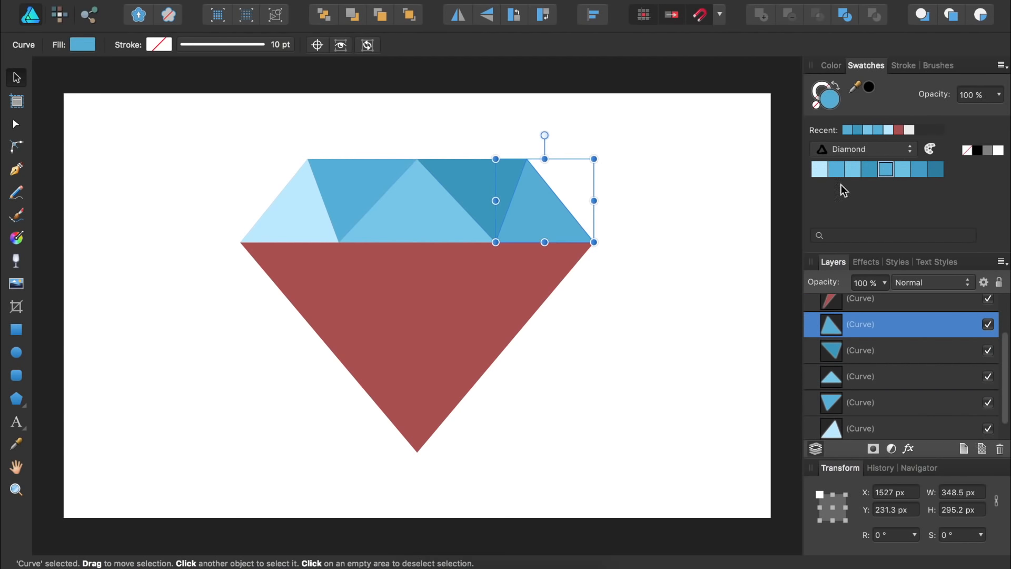
# Fill the three lower facets, from left to right, with the sixth, seventh and eighth Diamond swatches
pyautogui.click(327, 278)
pyautogui.click(902, 169)
pyautogui.click(925, 169)
pyautogui.click(532, 305)
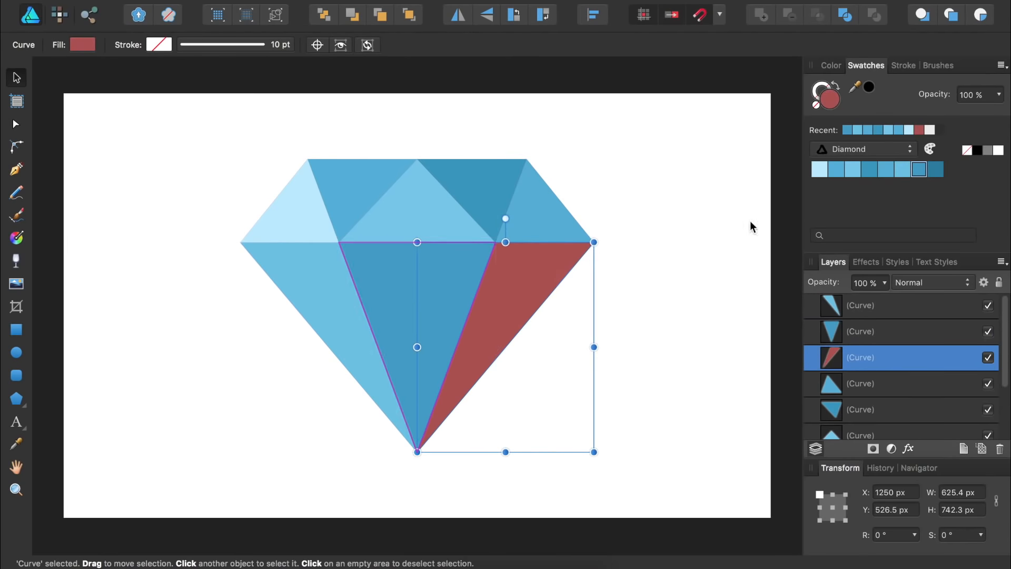
pyautogui.click(934, 170)
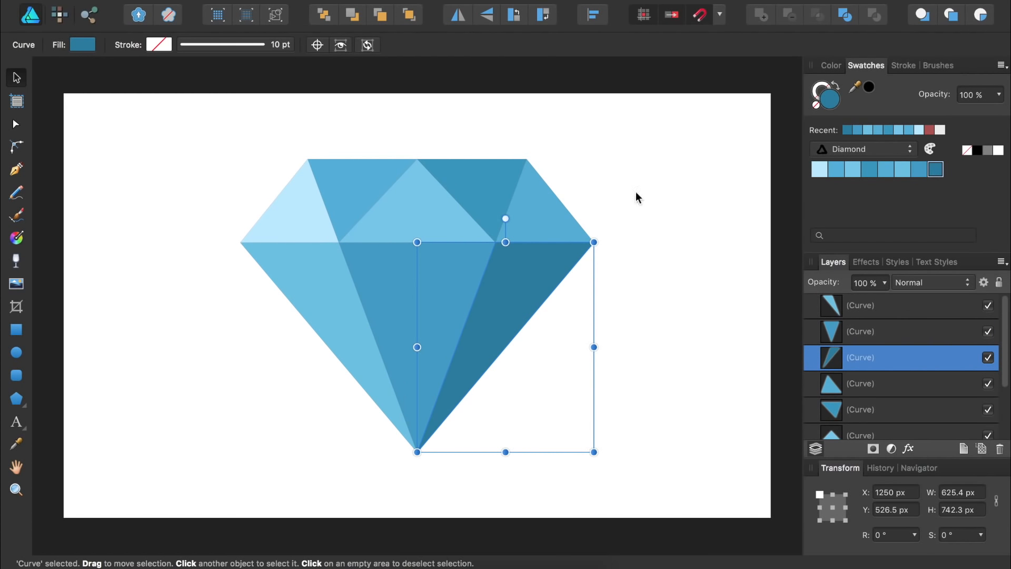
# Select all parts of the colored diamond and group them
pyautogui.click(154, 105)
pyautogui.moveTo(156, 108); pyautogui.dragTo(671, 485)
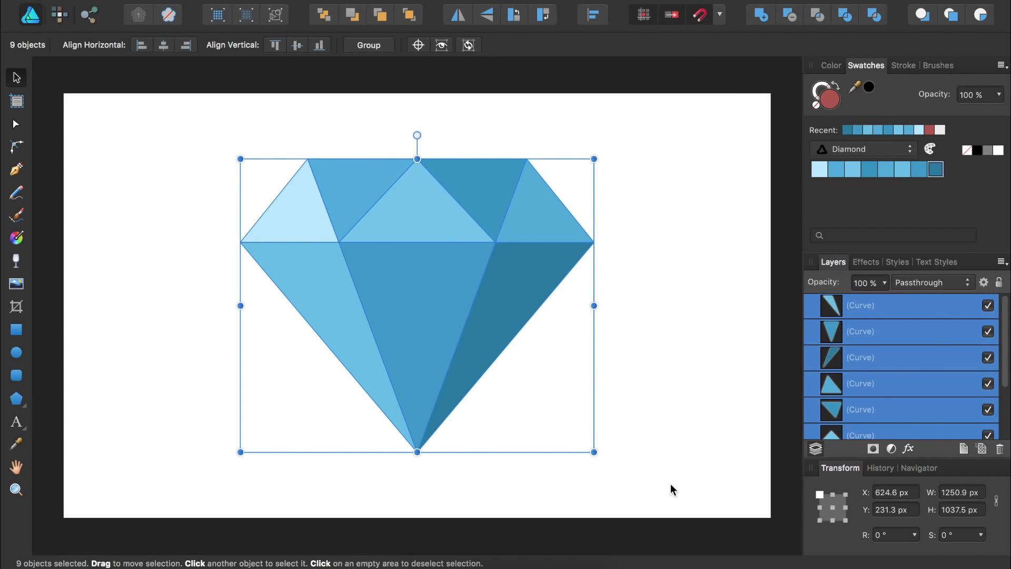
pyautogui.press('super+g')
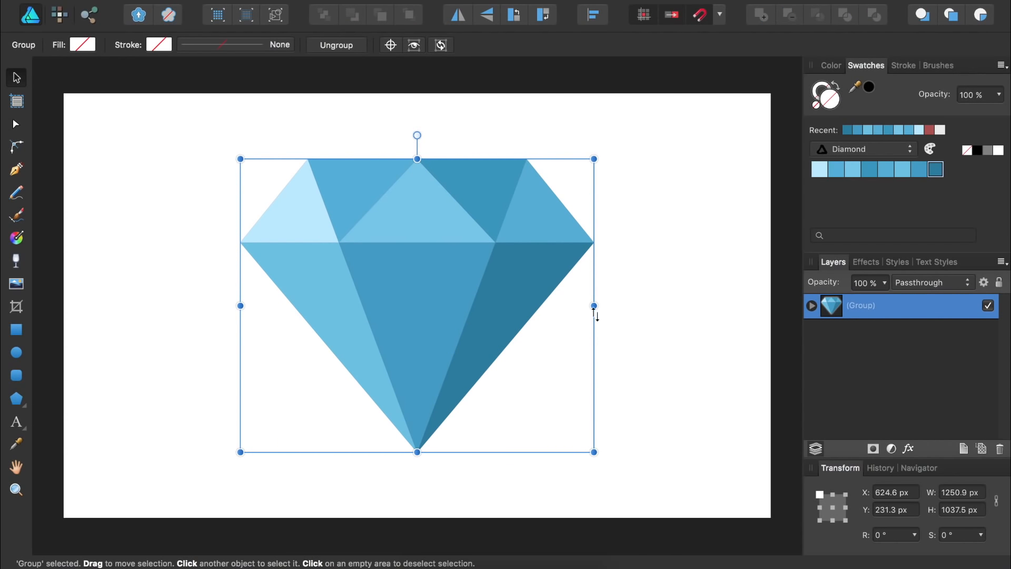
# Widen the diamond group, scale it up to about 1513 × 1149 px and center it on the page
pyautogui.moveTo(592, 305); pyautogui.dragTo(627, 305)
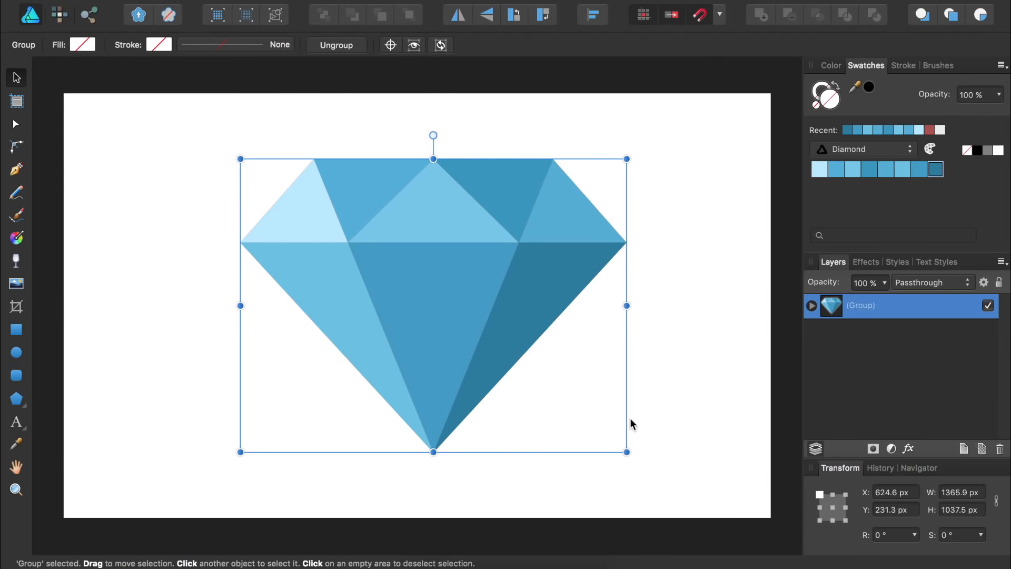
pyautogui.moveTo(627, 452); pyautogui.dragTo(667, 483)
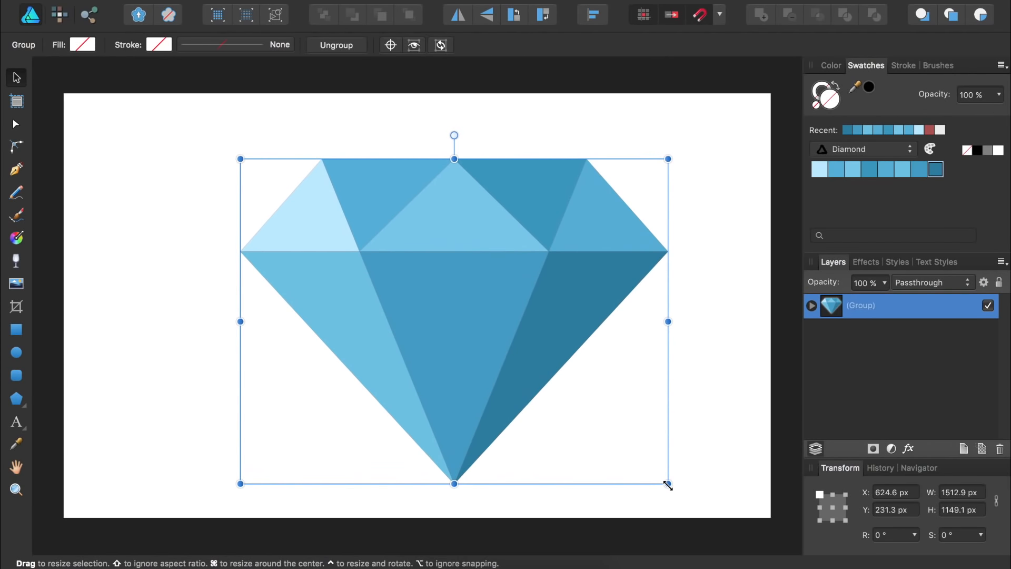
pyautogui.moveTo(496, 338); pyautogui.dragTo(455, 323)
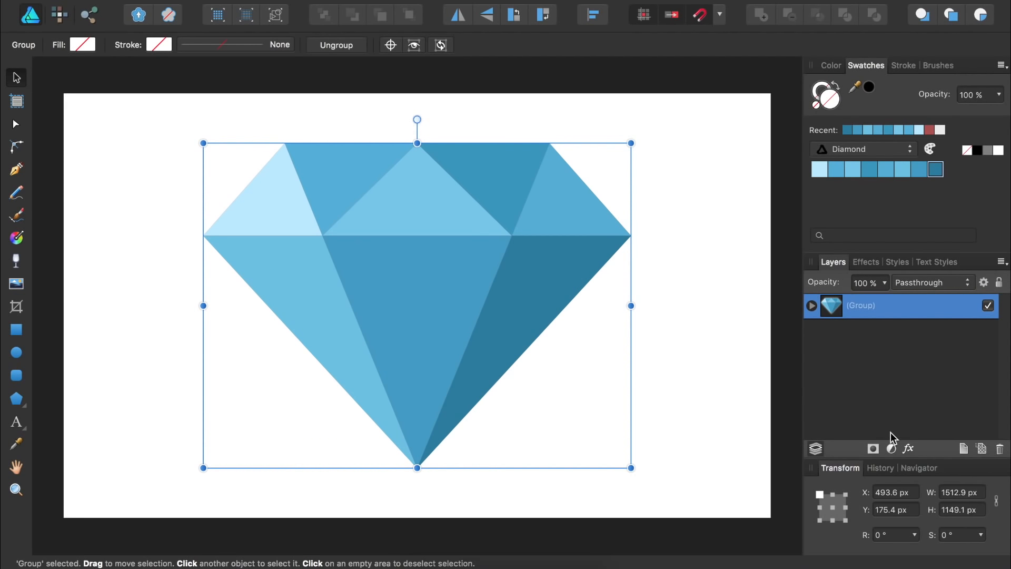
# Add an HSL adjustment to the diamond group and shift its hue from light blue to a violet-tinged royal blue
pyautogui.click(891, 447)
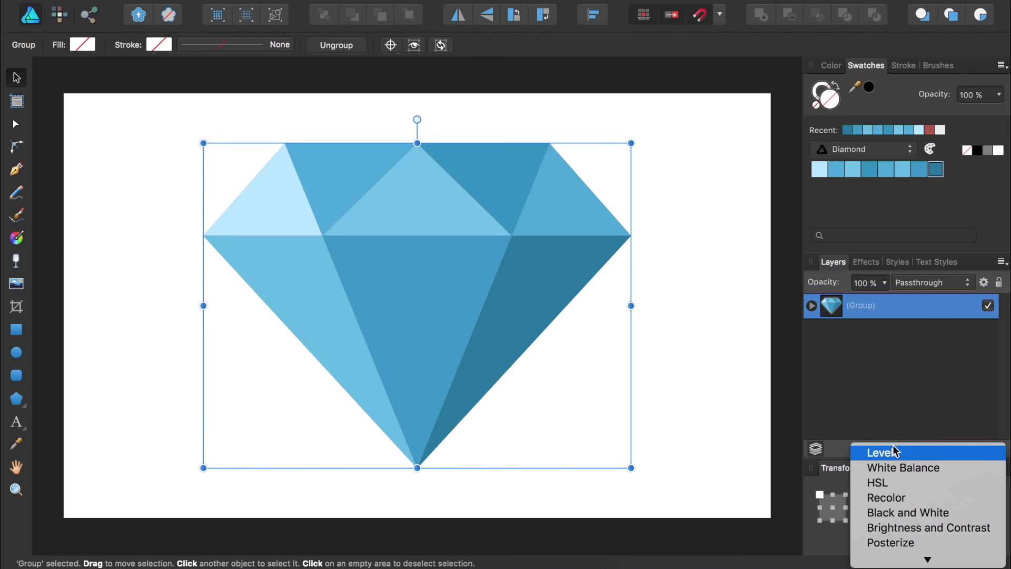
pyautogui.click(894, 482)
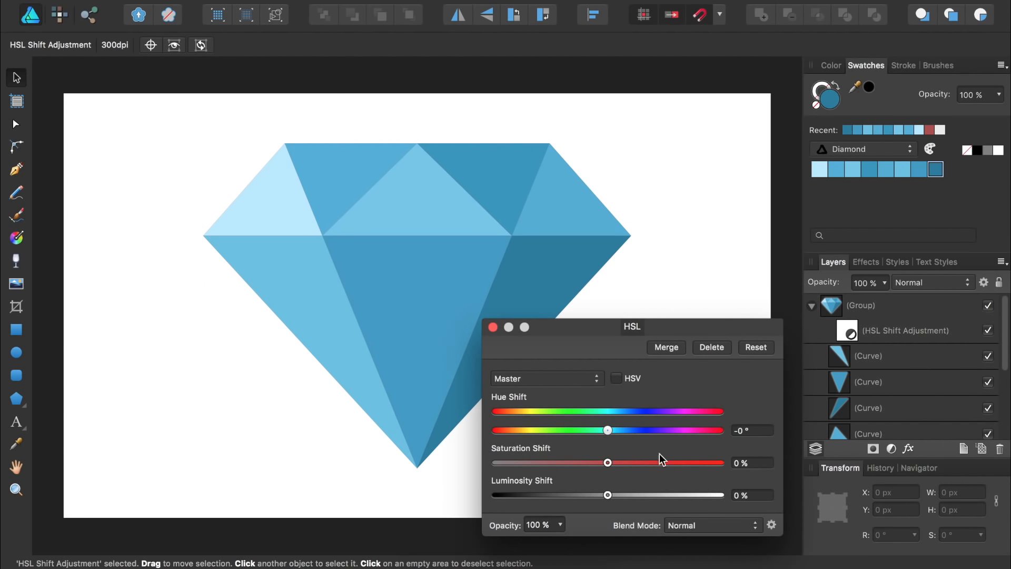
pyautogui.moveTo(610, 428); pyautogui.dragTo(589, 436)
pyautogui.click(493, 326)
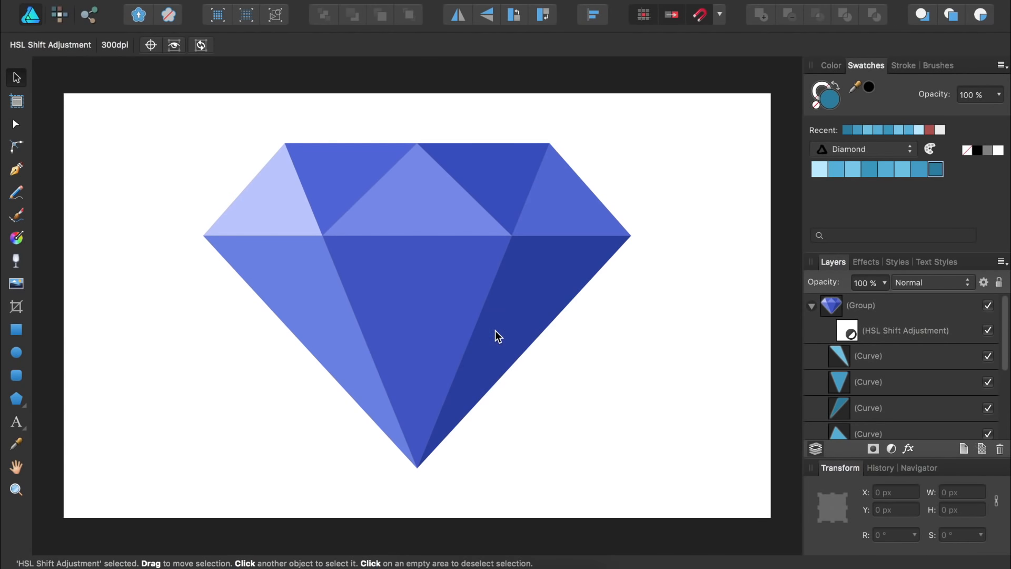